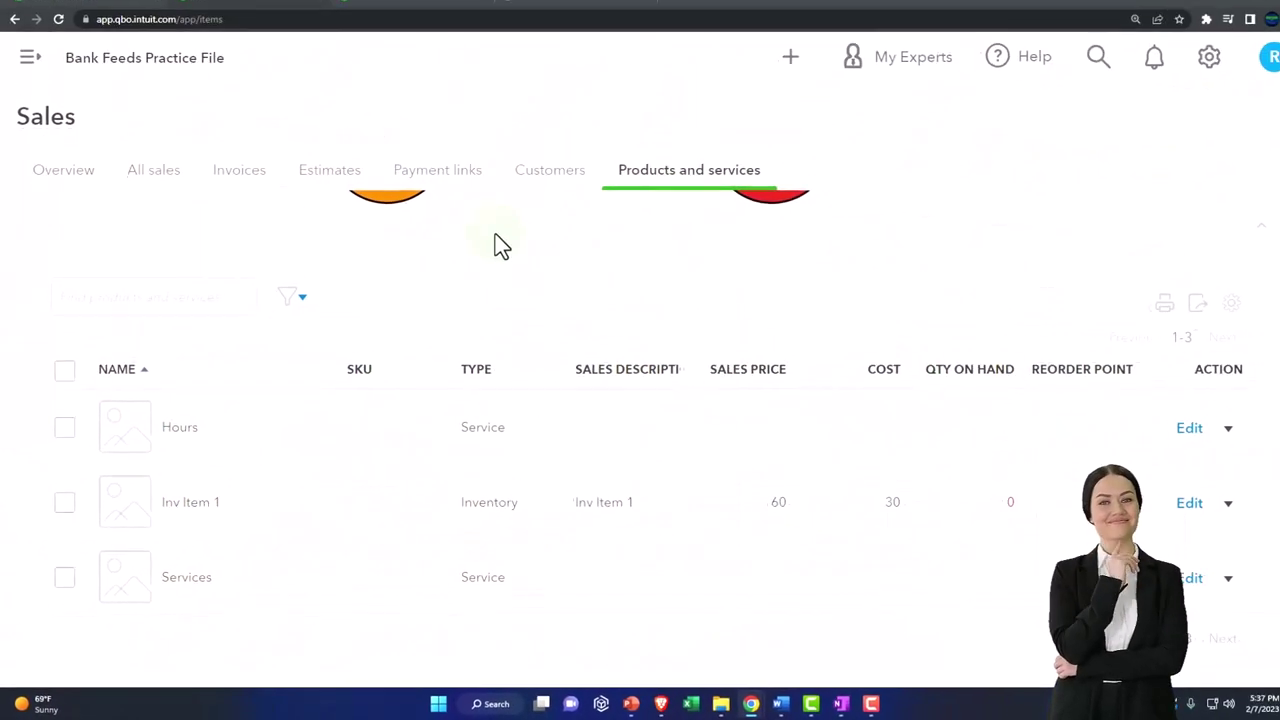
Zoom the page out to 110% and start a new expense.
key("ctrl+minus")
key("ctrl+minus")
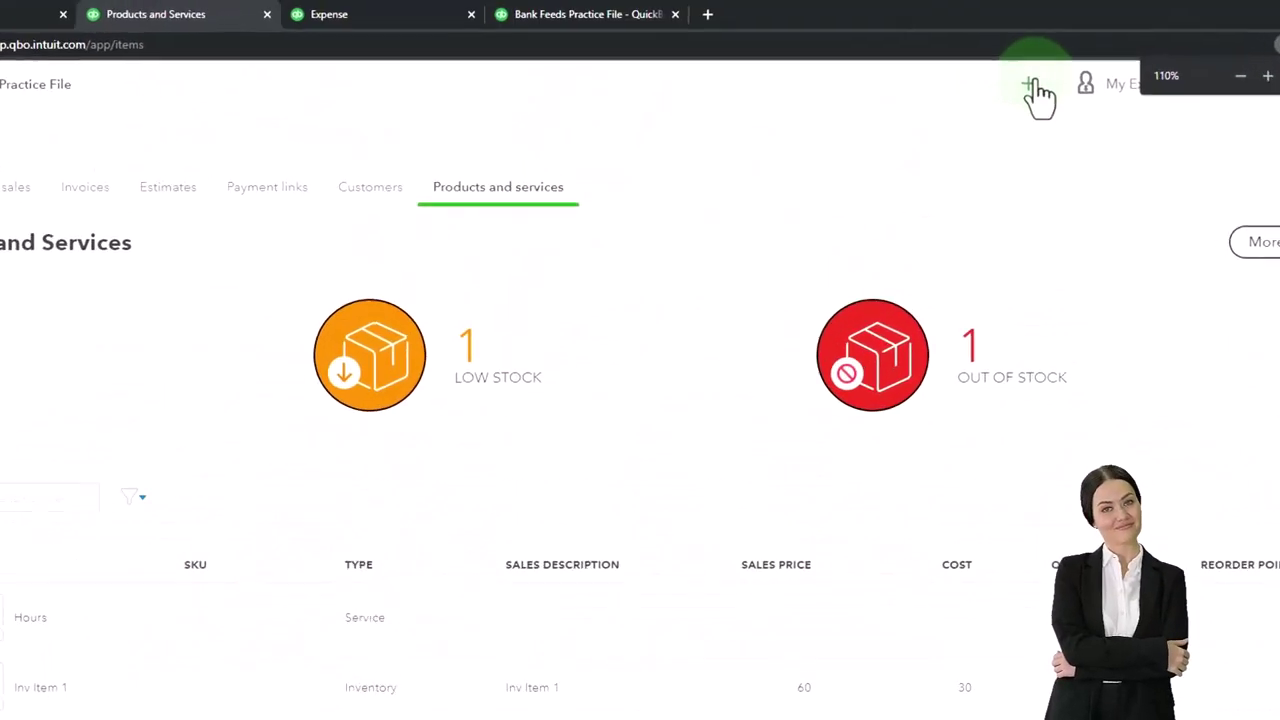
left_click(1032, 87)
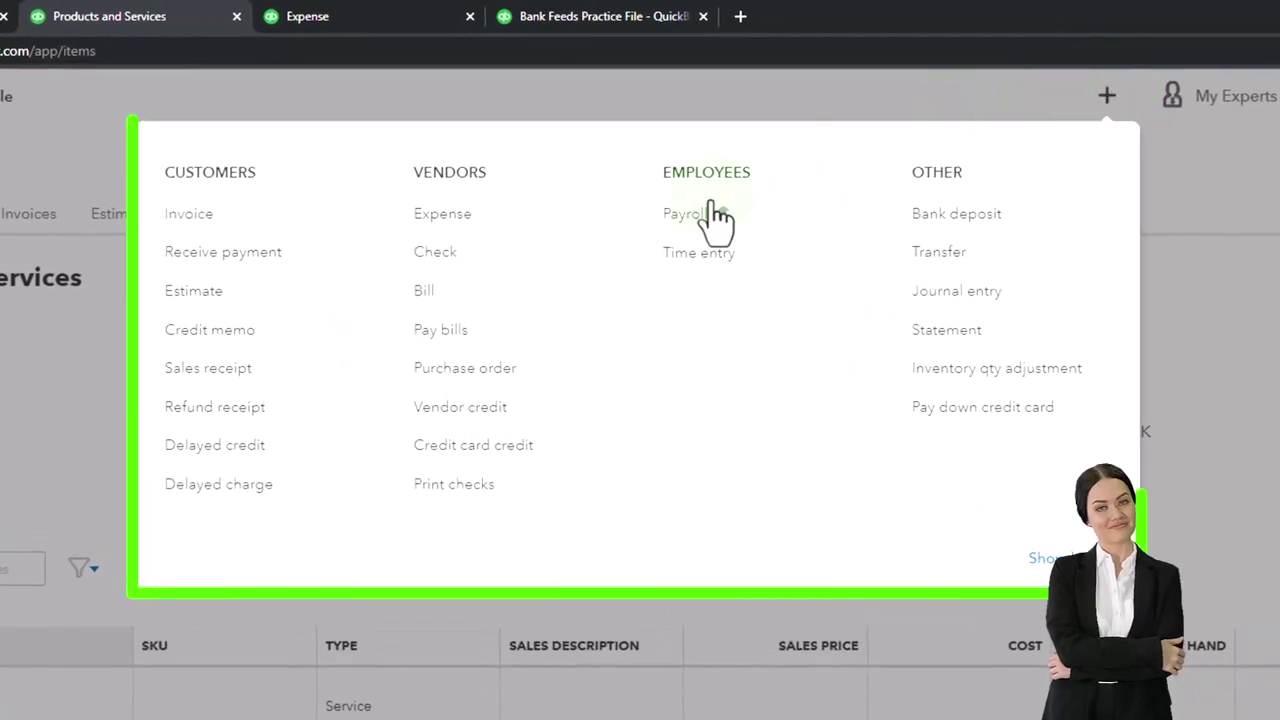
left_click(444, 214)
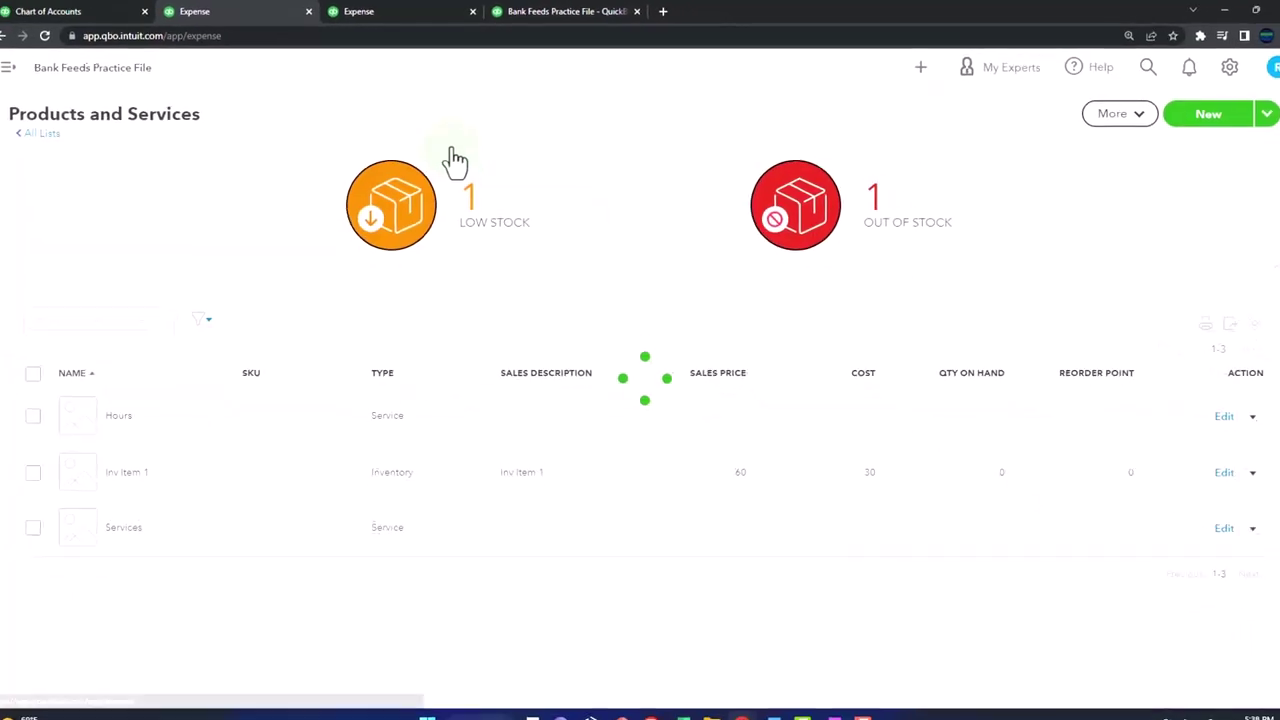
Put Inv Item 1 ($30.00) on the first item line, then close the expense form.
scroll(440, 340, "down", 2)
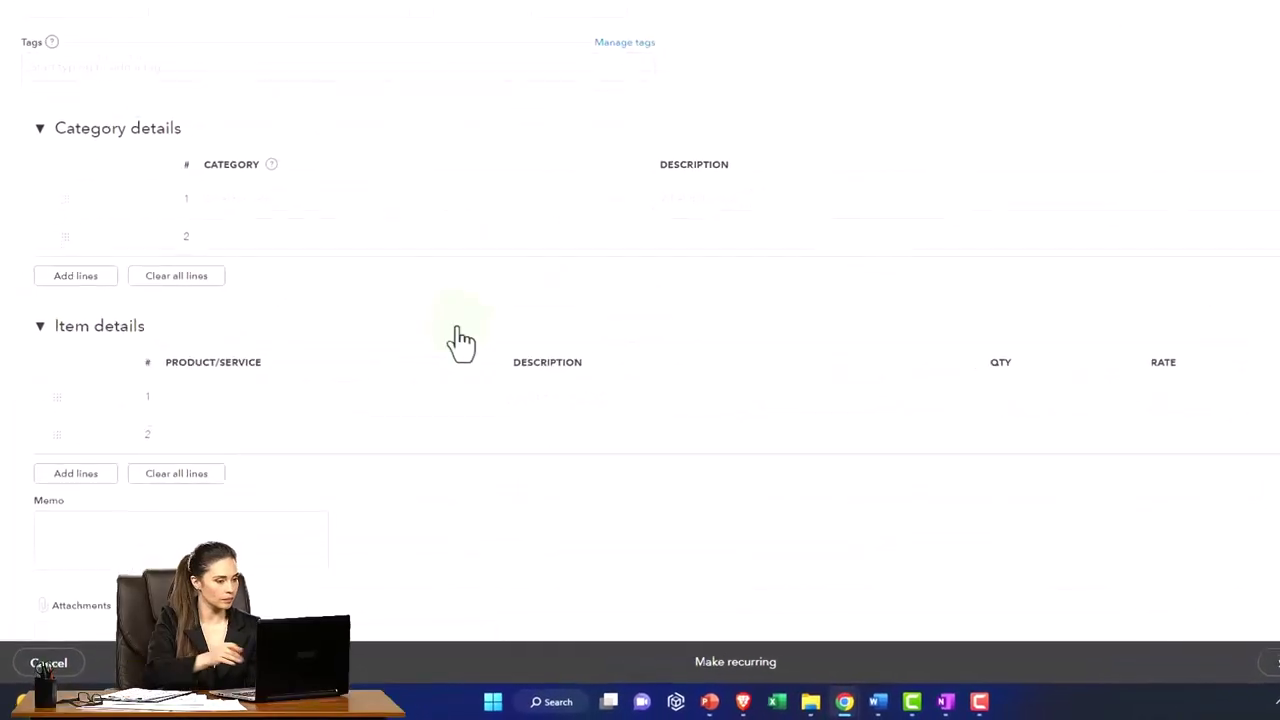
left_click(418, 572)
left_click(607, 316)
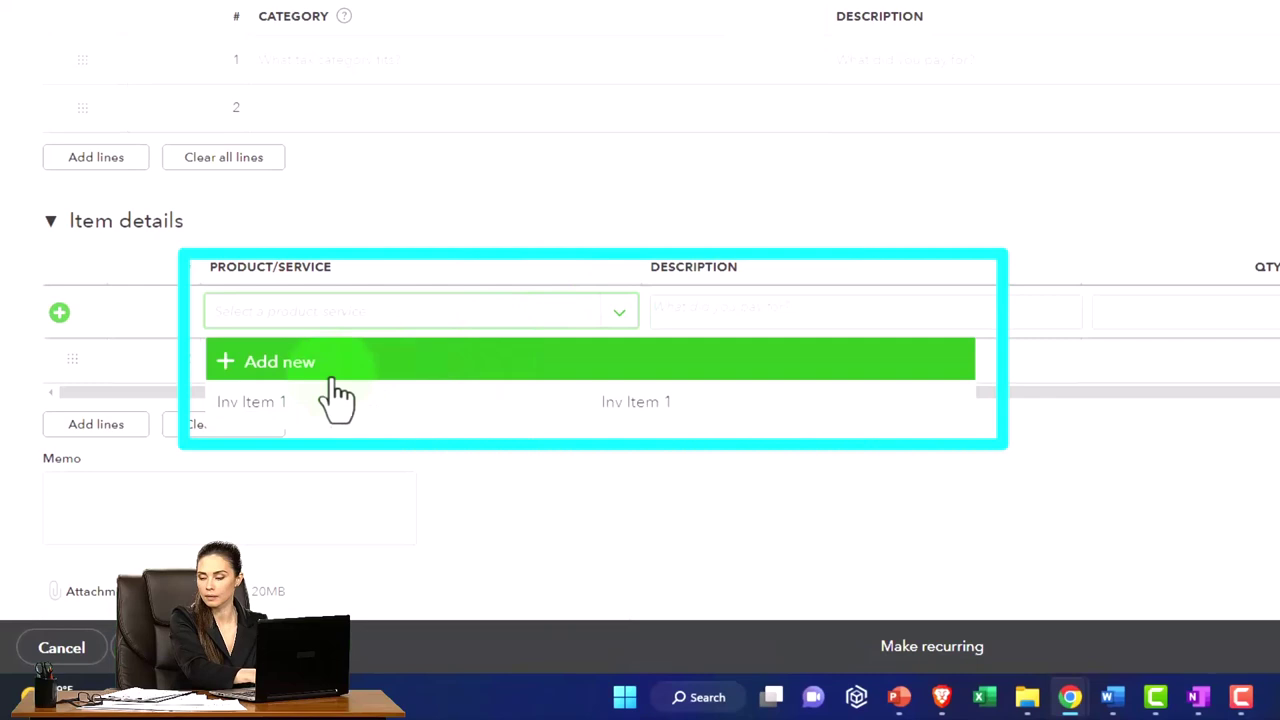
left_click(270, 397)
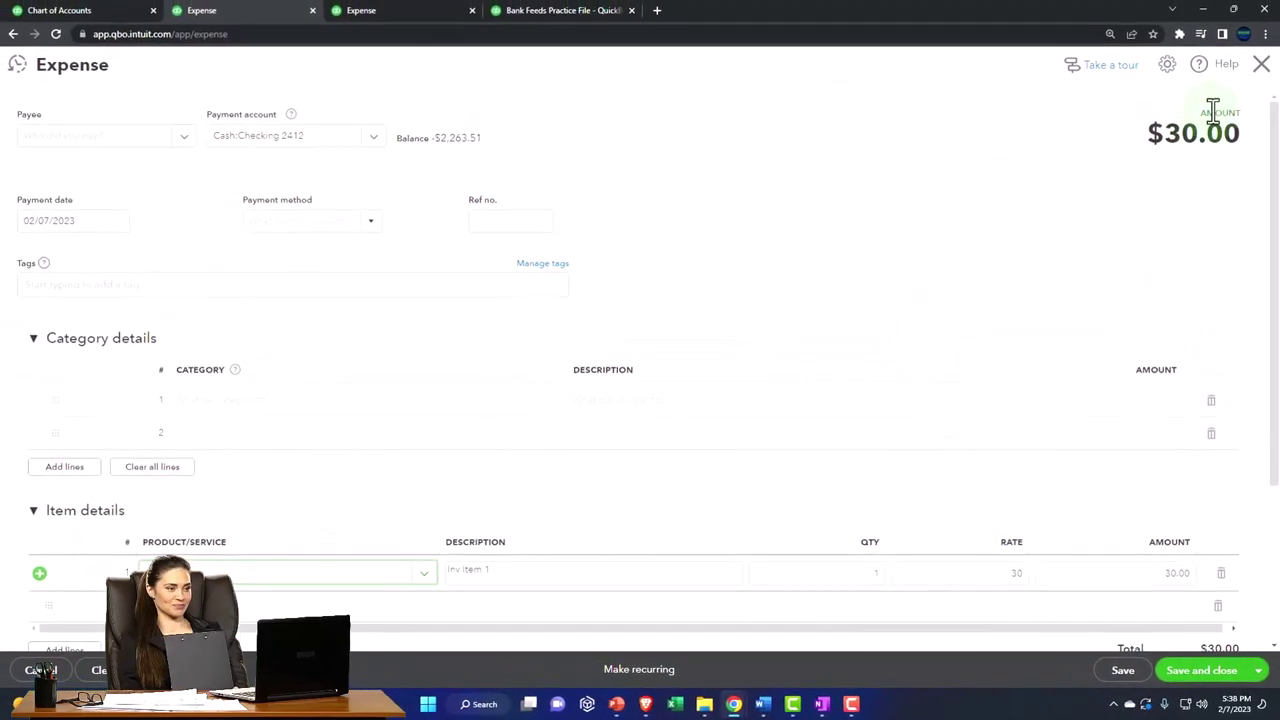
left_click(1261, 73)
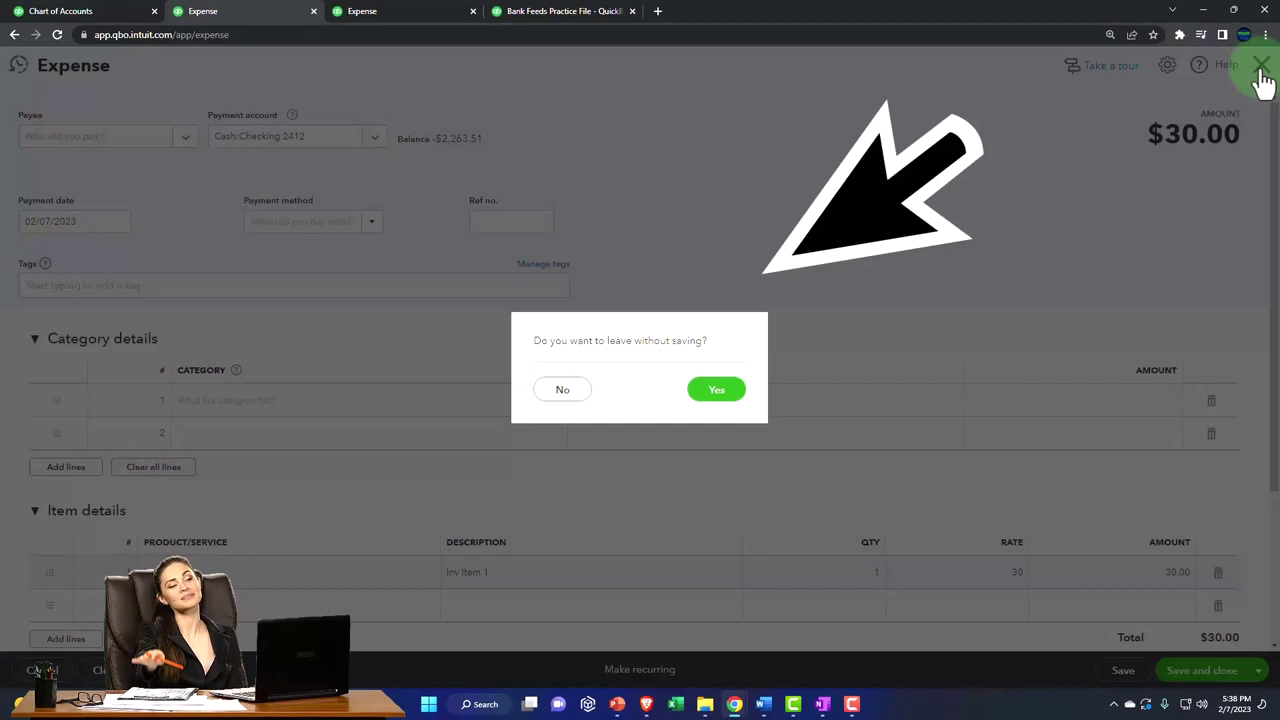
Discard the expense without saving and start a new sales receipt.
left_click(716, 390)
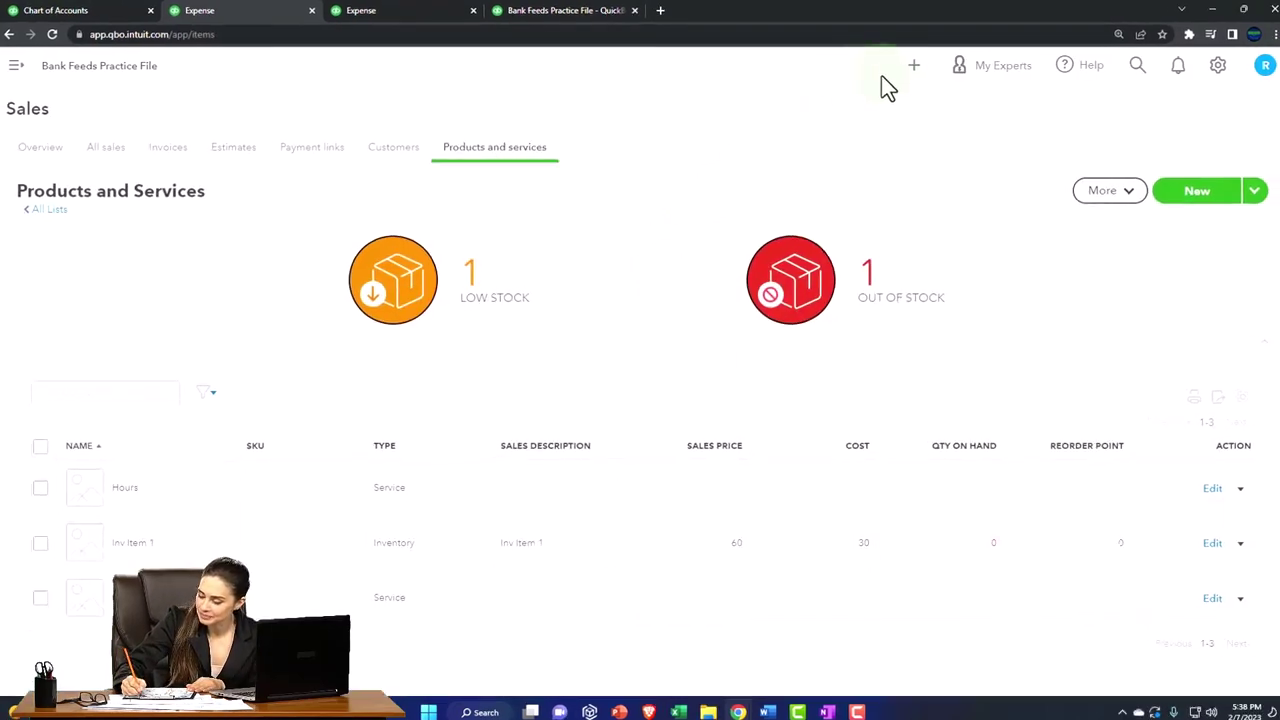
left_click(908, 65)
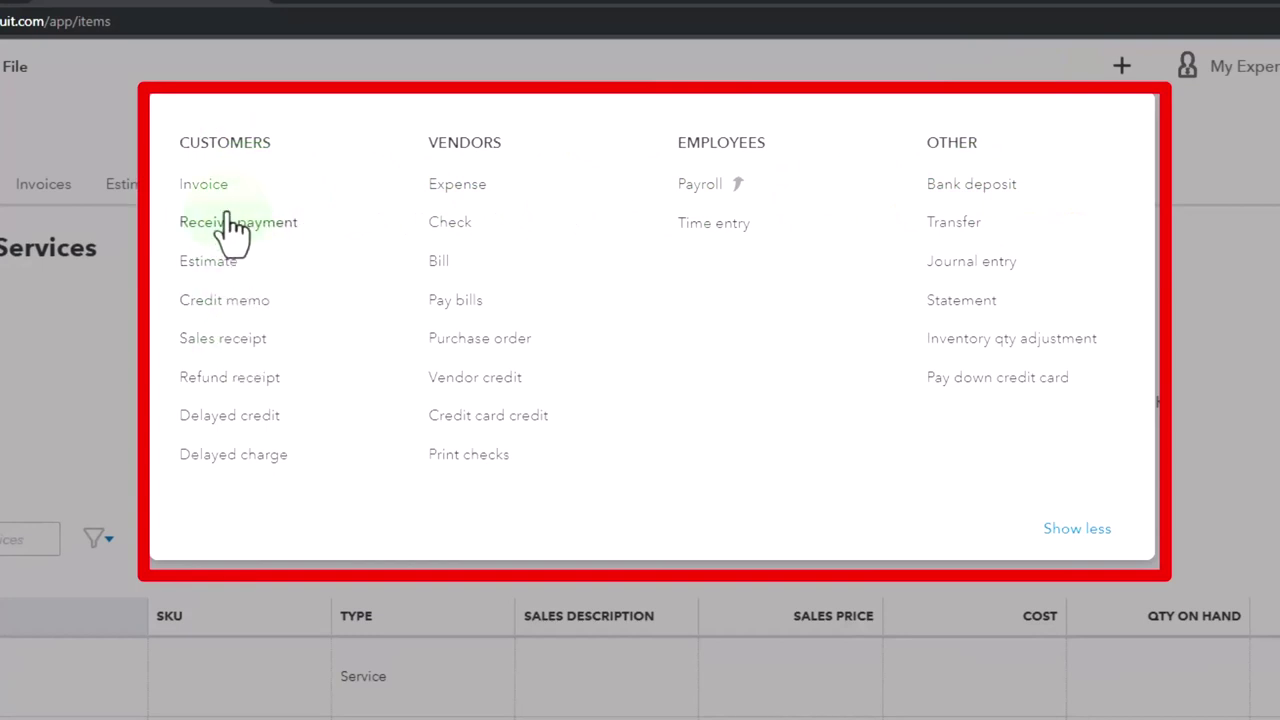
left_click(237, 345)
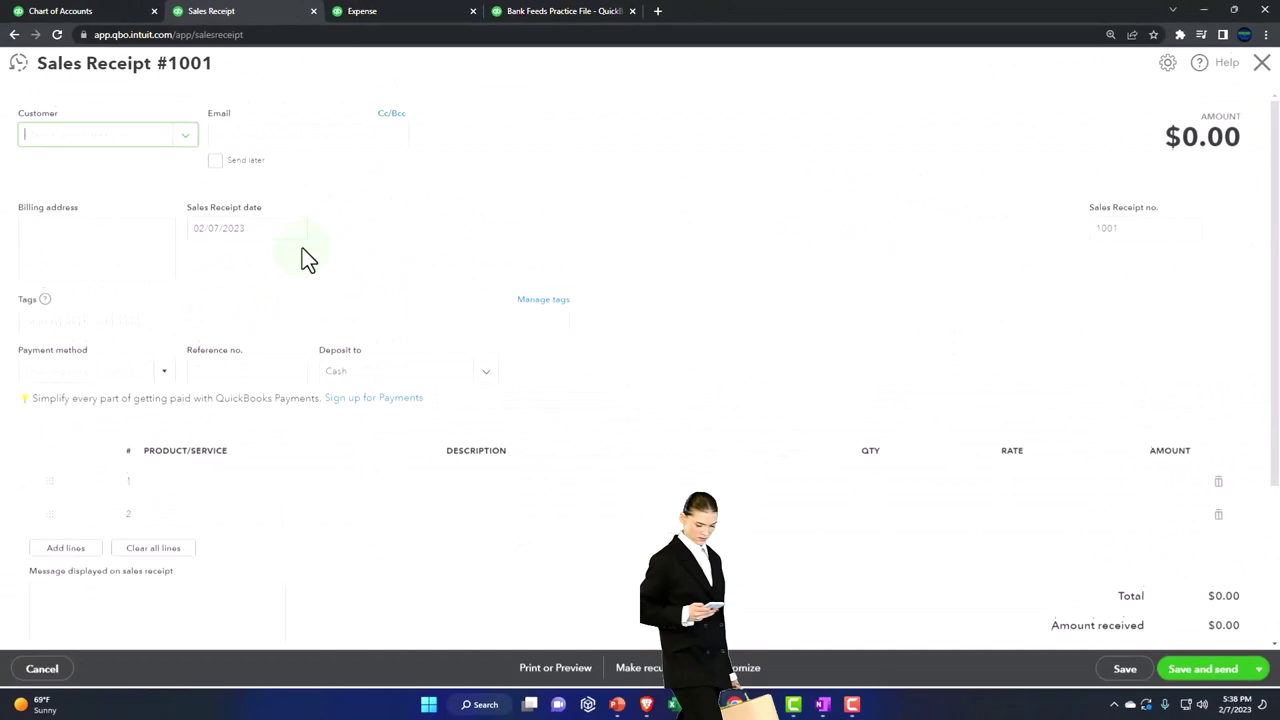
Add Inv Item 1 ($60.00) to the receipt's first line, then discard it unsaved.
left_click(185, 140)
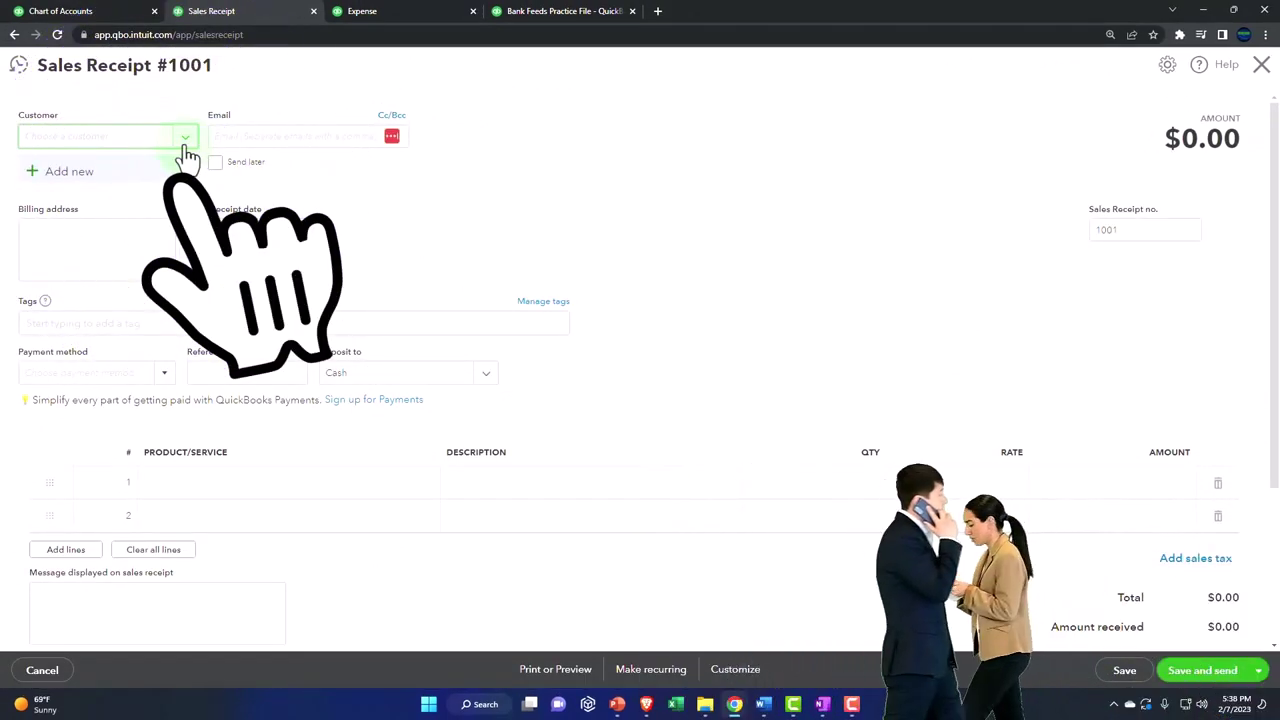
left_click(219, 483)
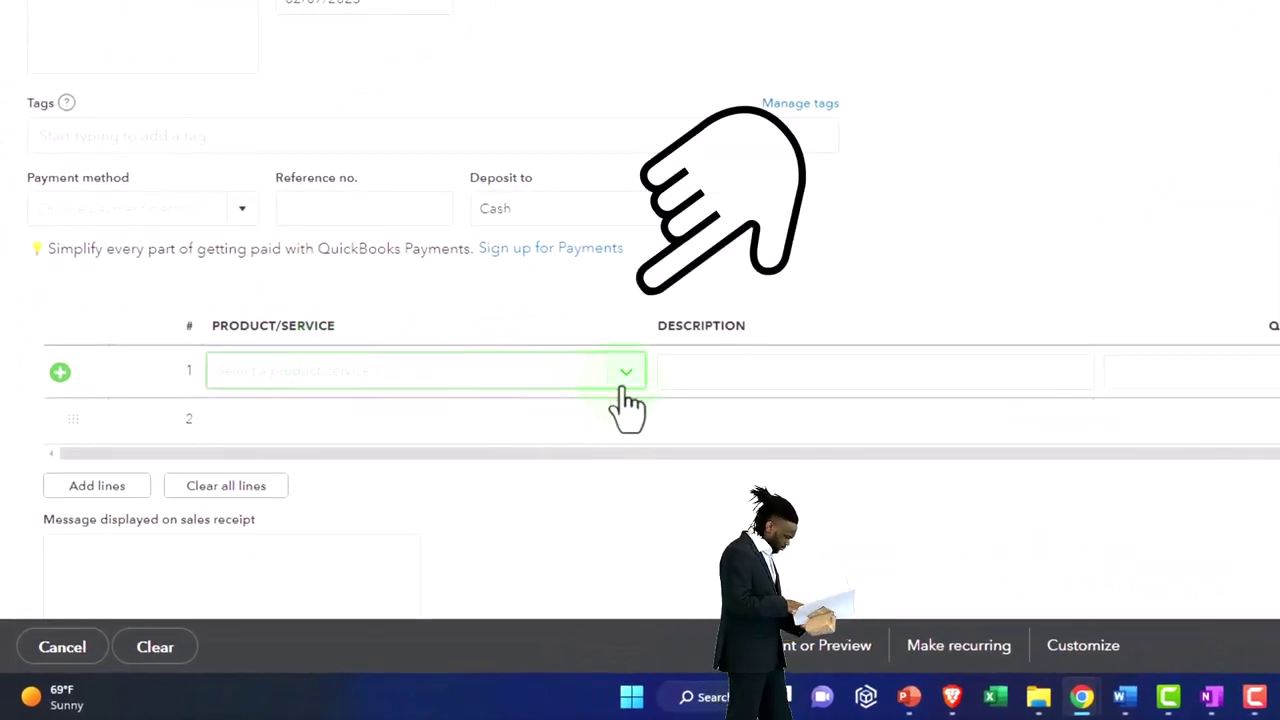
left_click(424, 482)
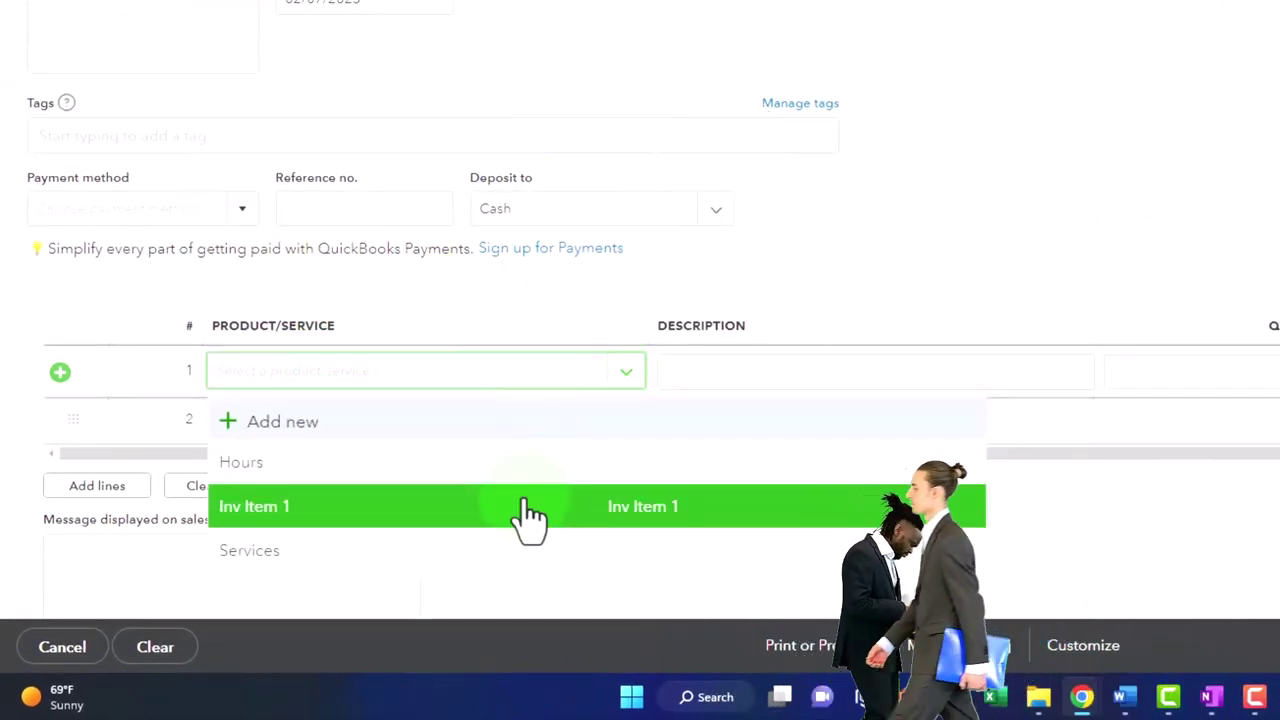
left_click(524, 505)
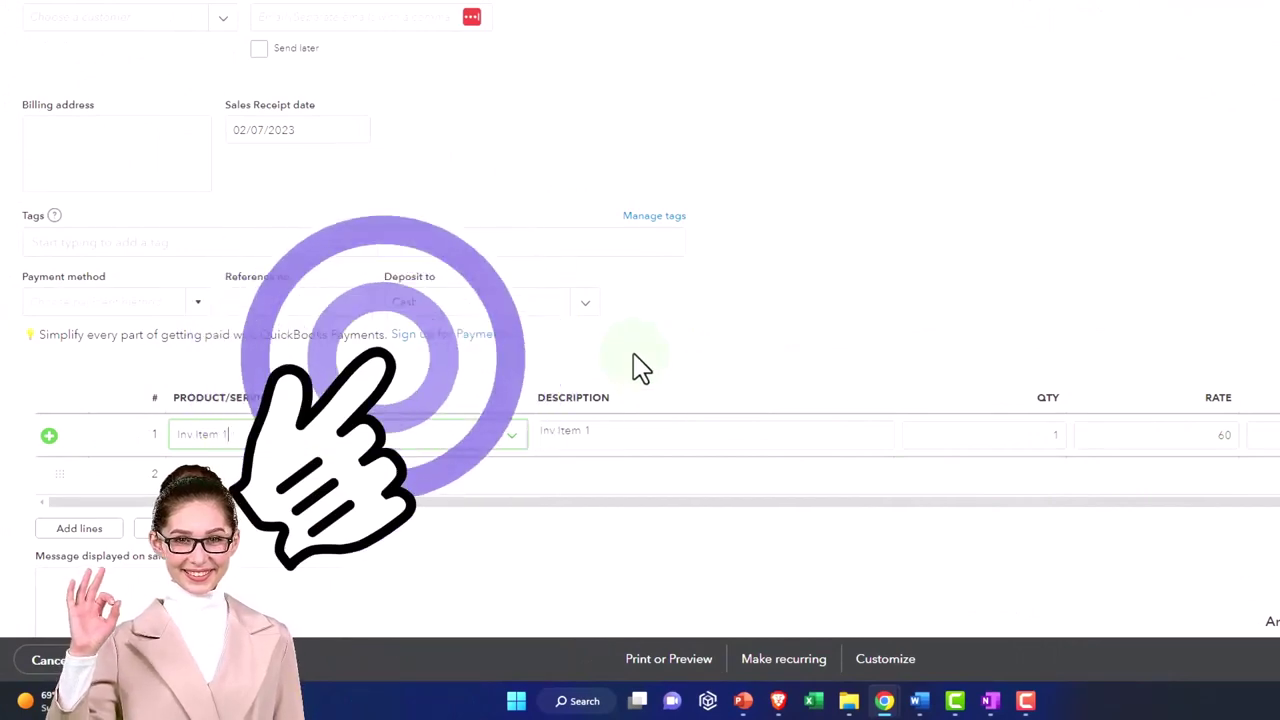
left_click(1262, 64)
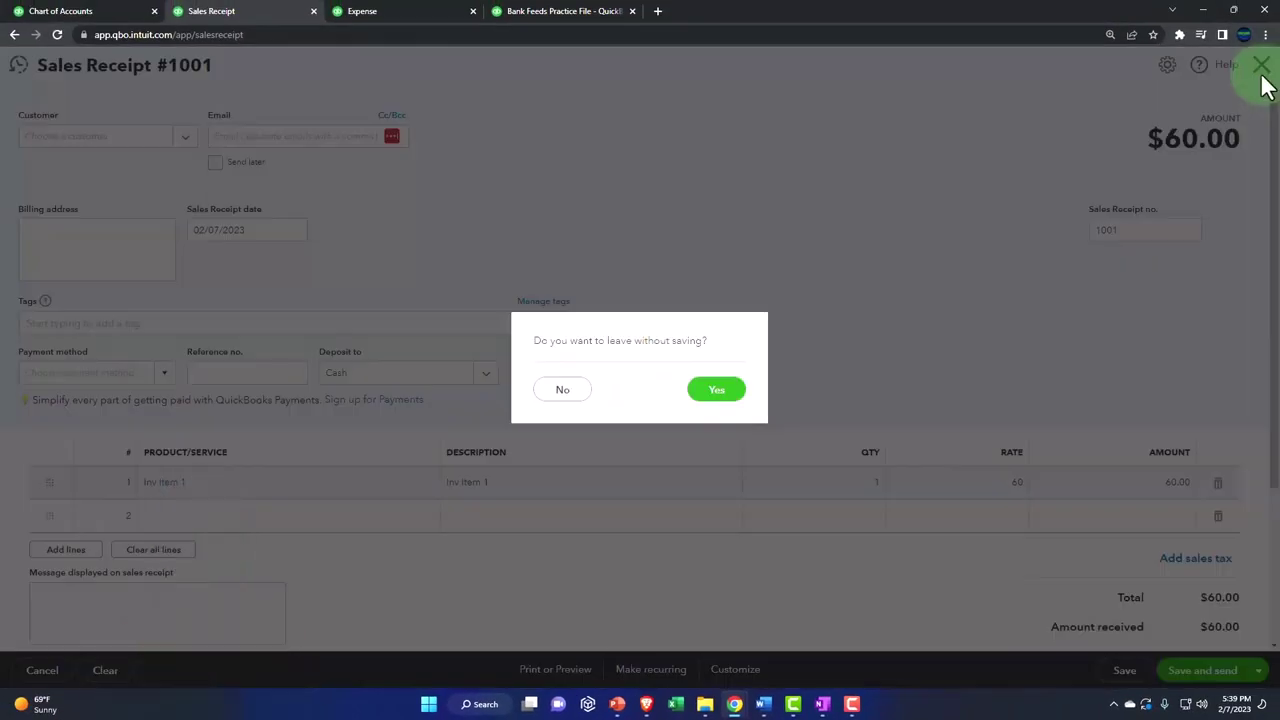
left_click(717, 390)
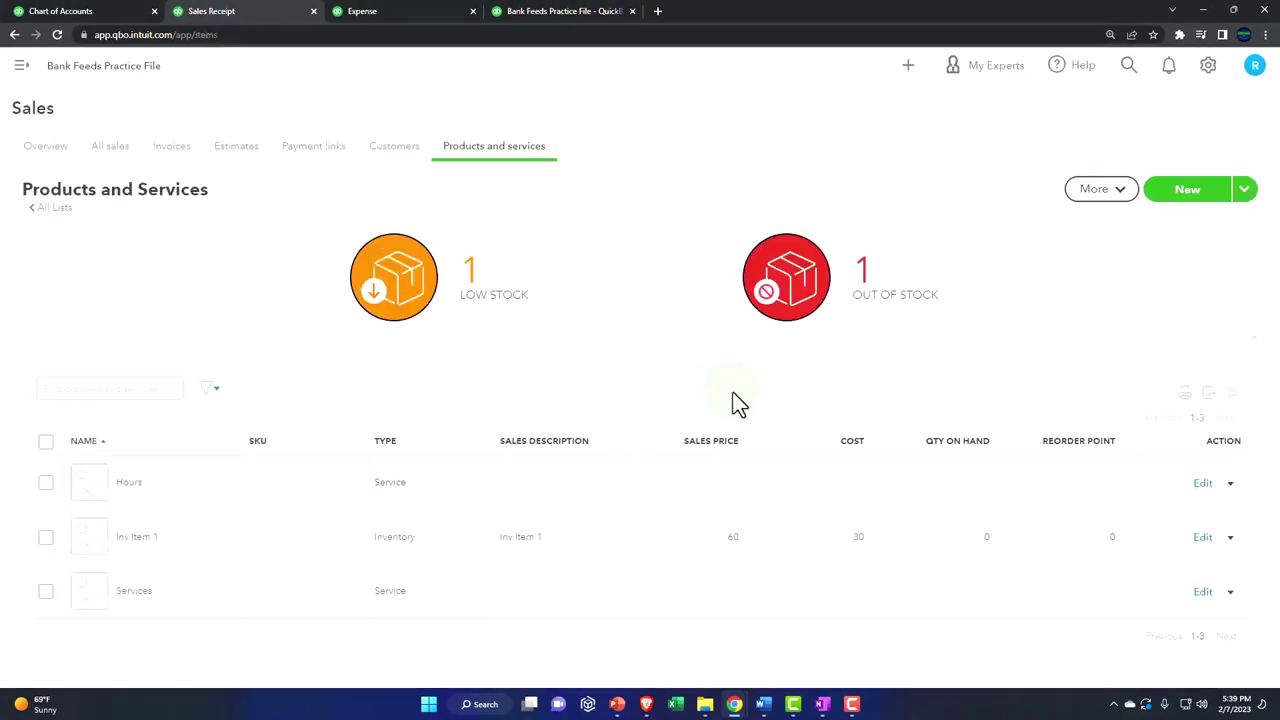
Go to the Banking page and scroll down the bank feed.
left_click(100, 14)
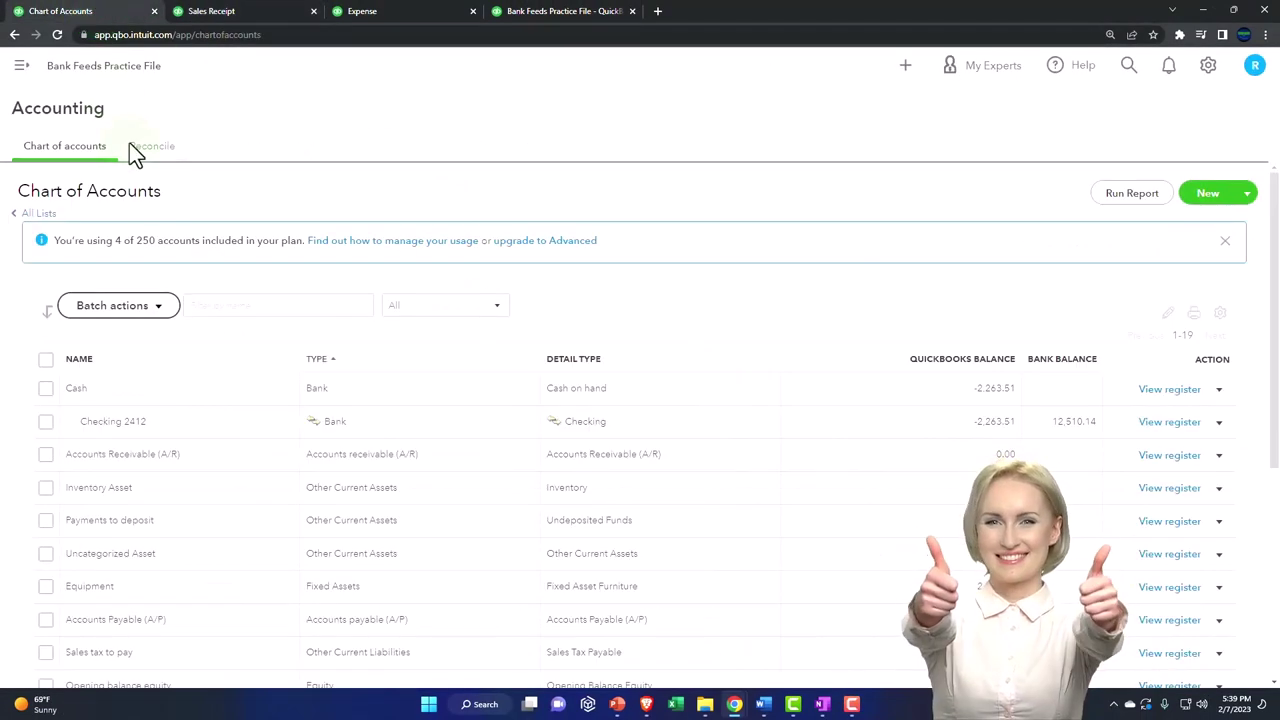
left_click(235, 14)
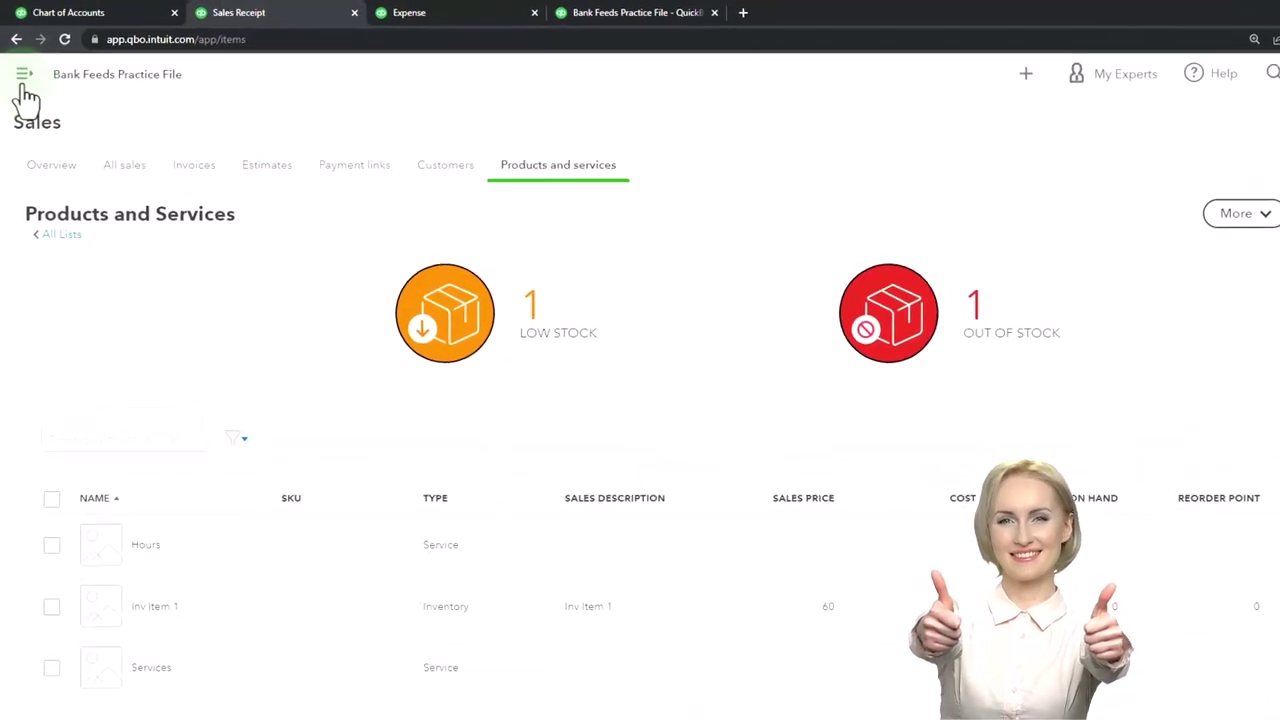
left_click(23, 80)
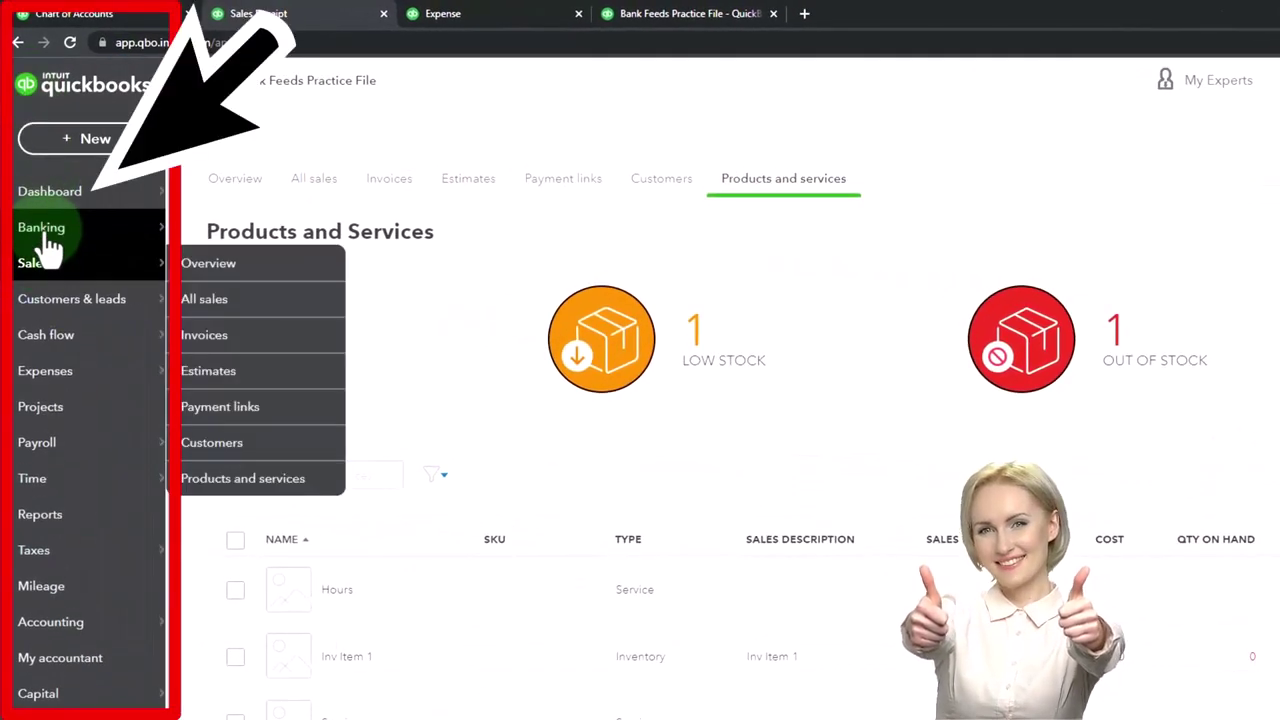
left_click(45, 232)
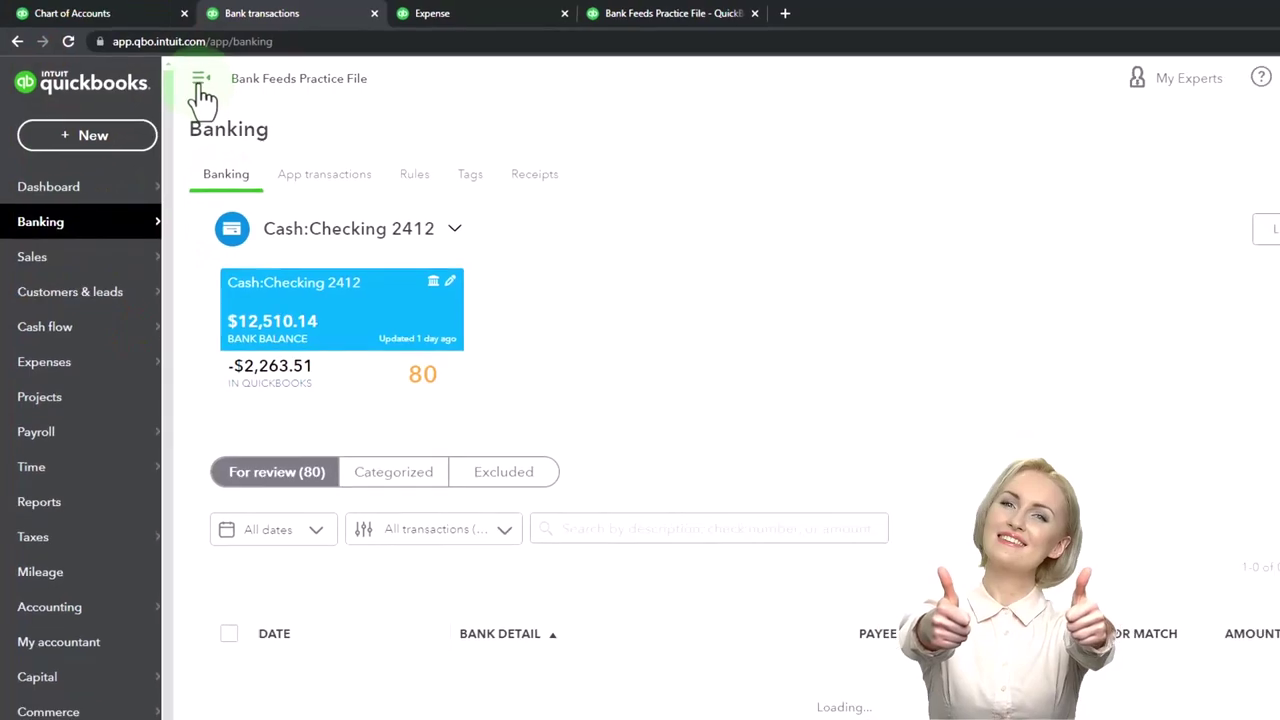
left_click(199, 82)
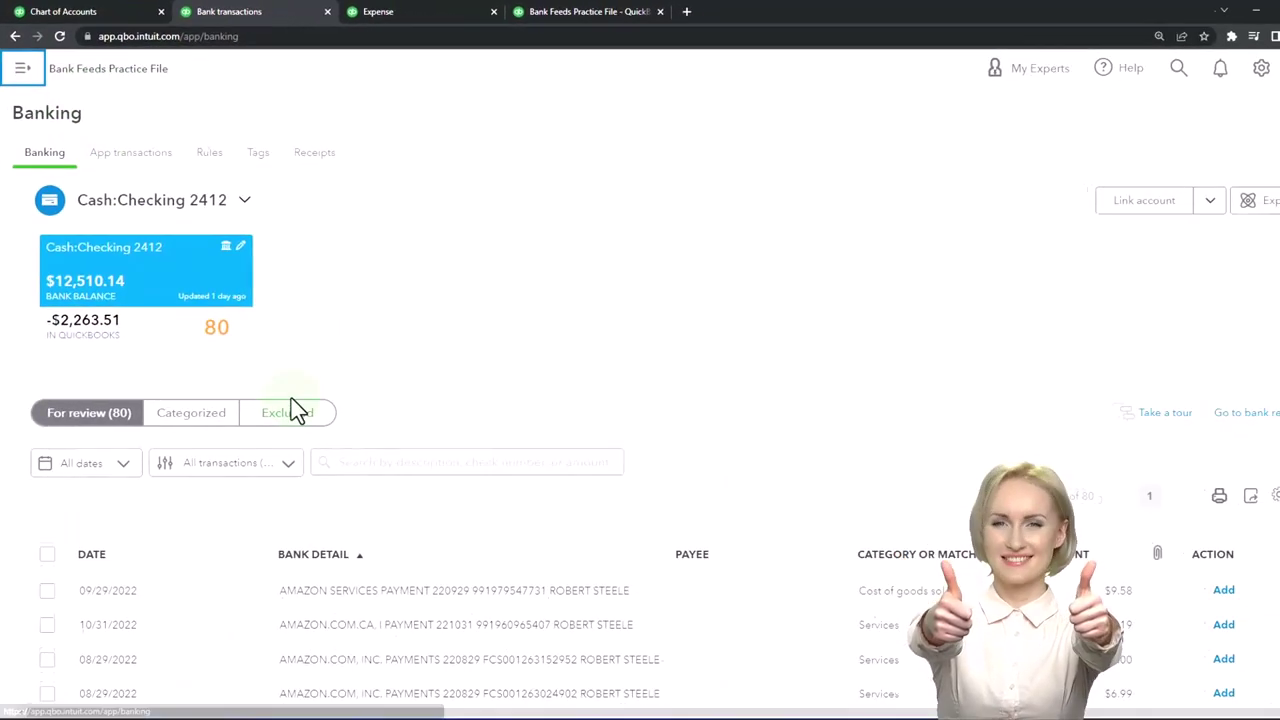
scroll(318, 548, "down", 10)
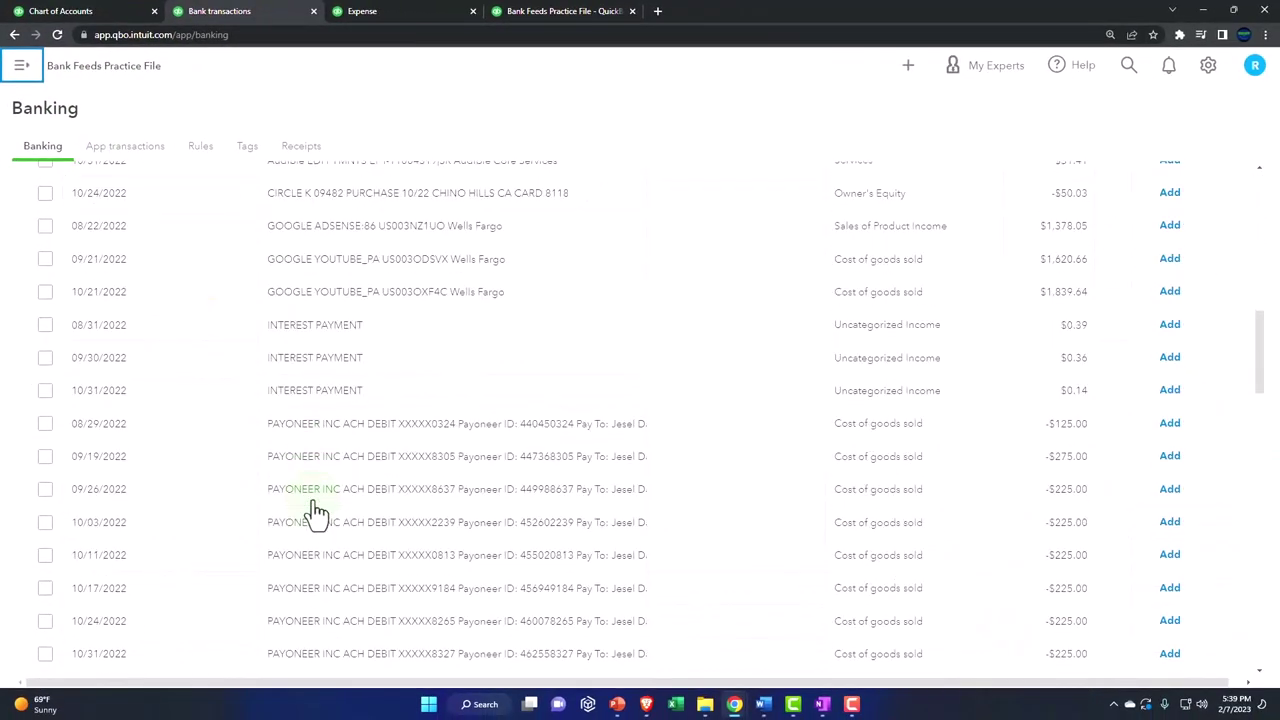
scroll(316, 512, "down", 5)
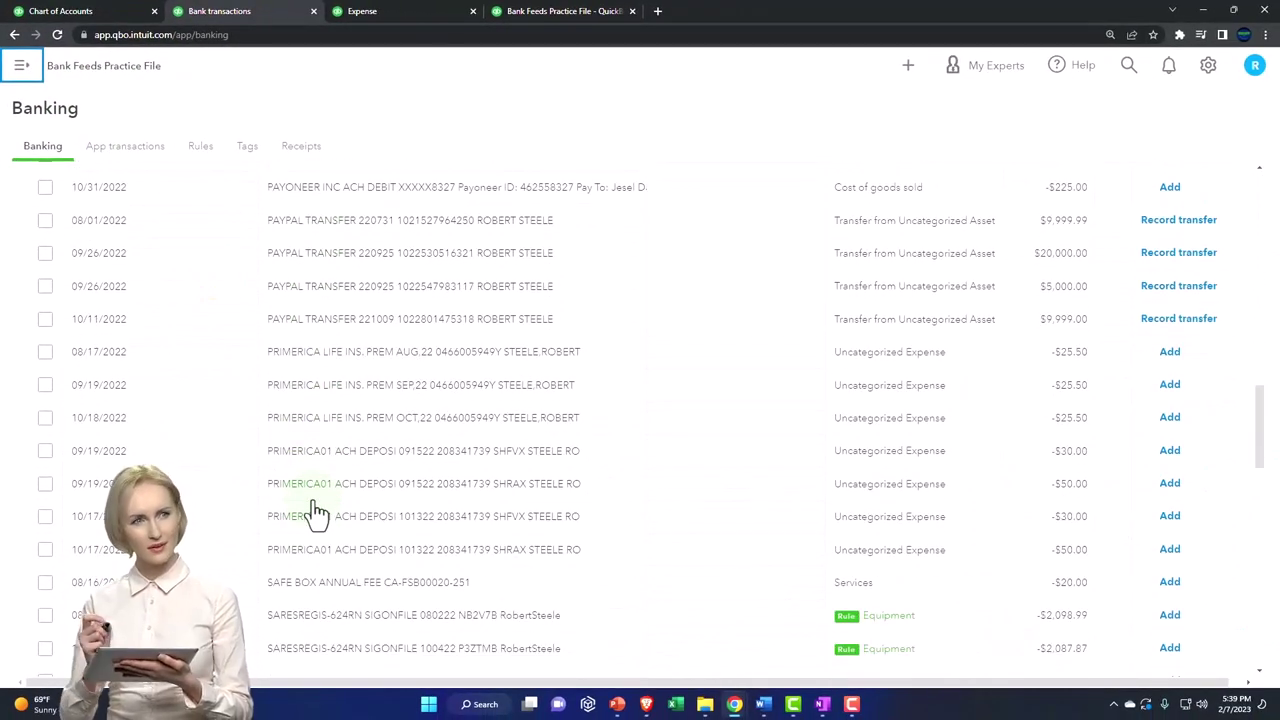
scroll(316, 512, "down", 3)
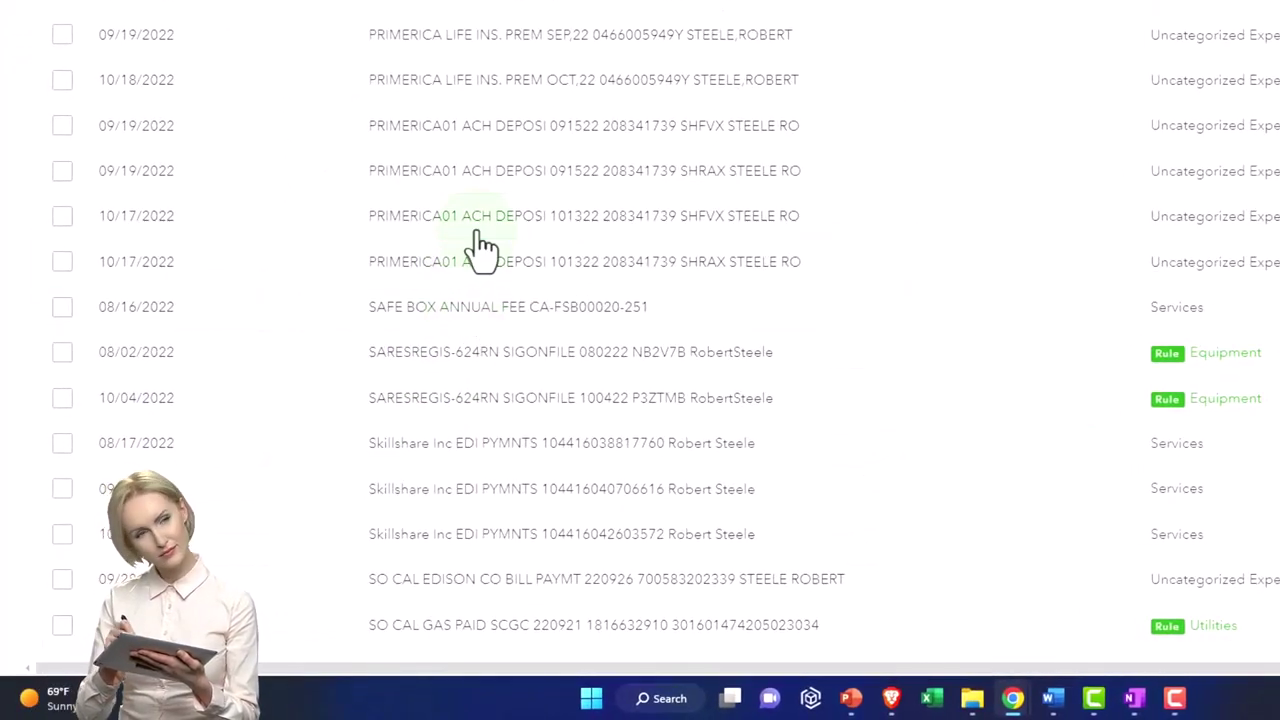
Expand the 10/17/2022 $30 PRIMERICA01 transaction, view its split, and close without splitting.
left_click(481, 253)
scroll(481, 245, "down", 2)
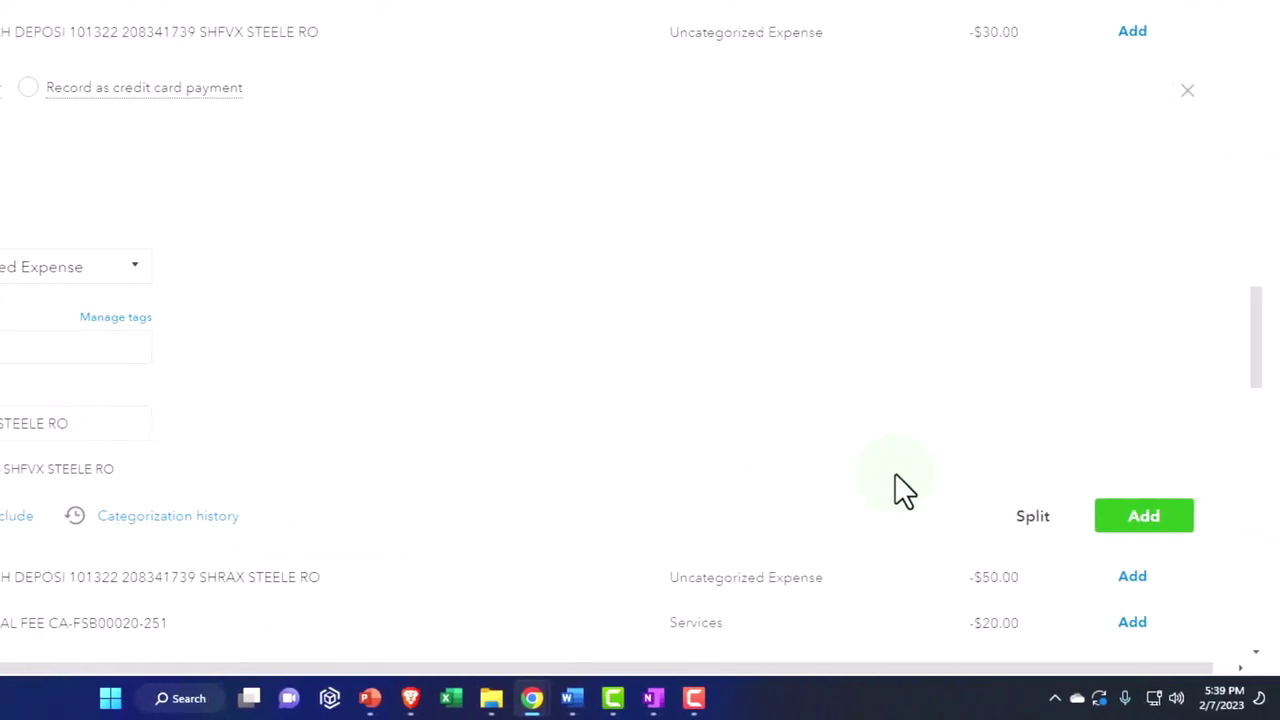
left_click(1024, 518)
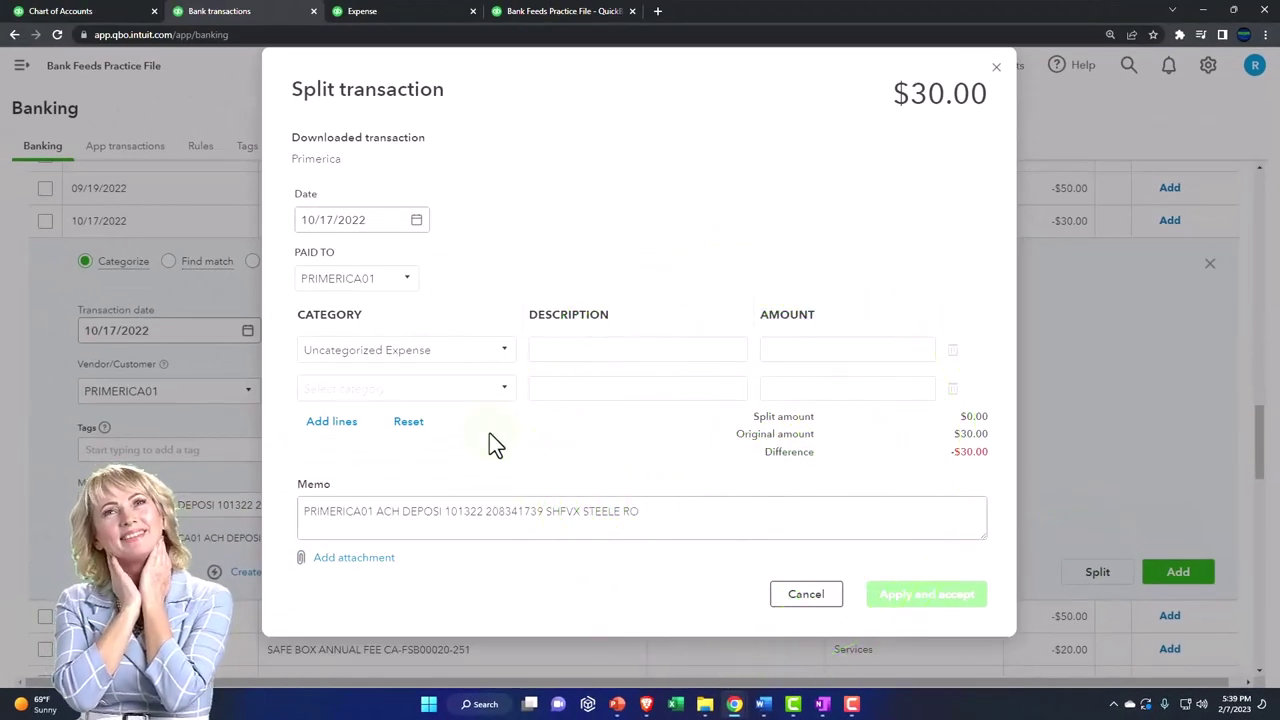
left_click(555, 392)
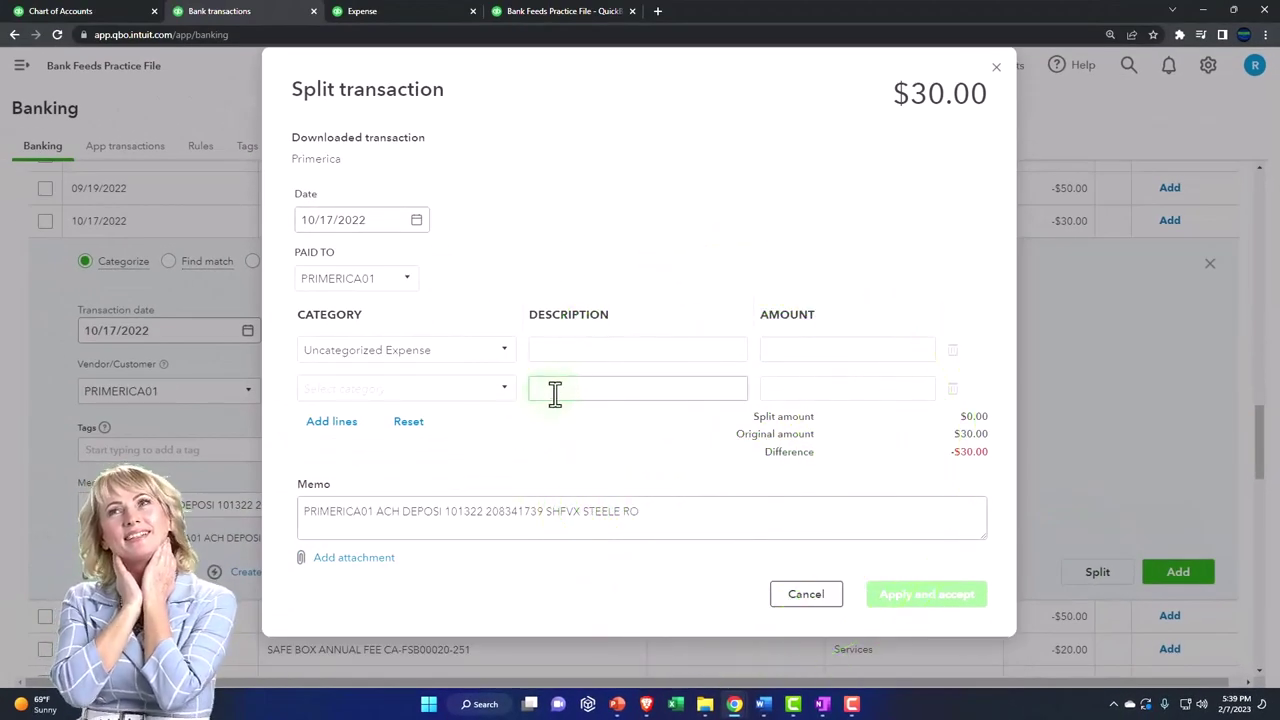
left_click(996, 70)
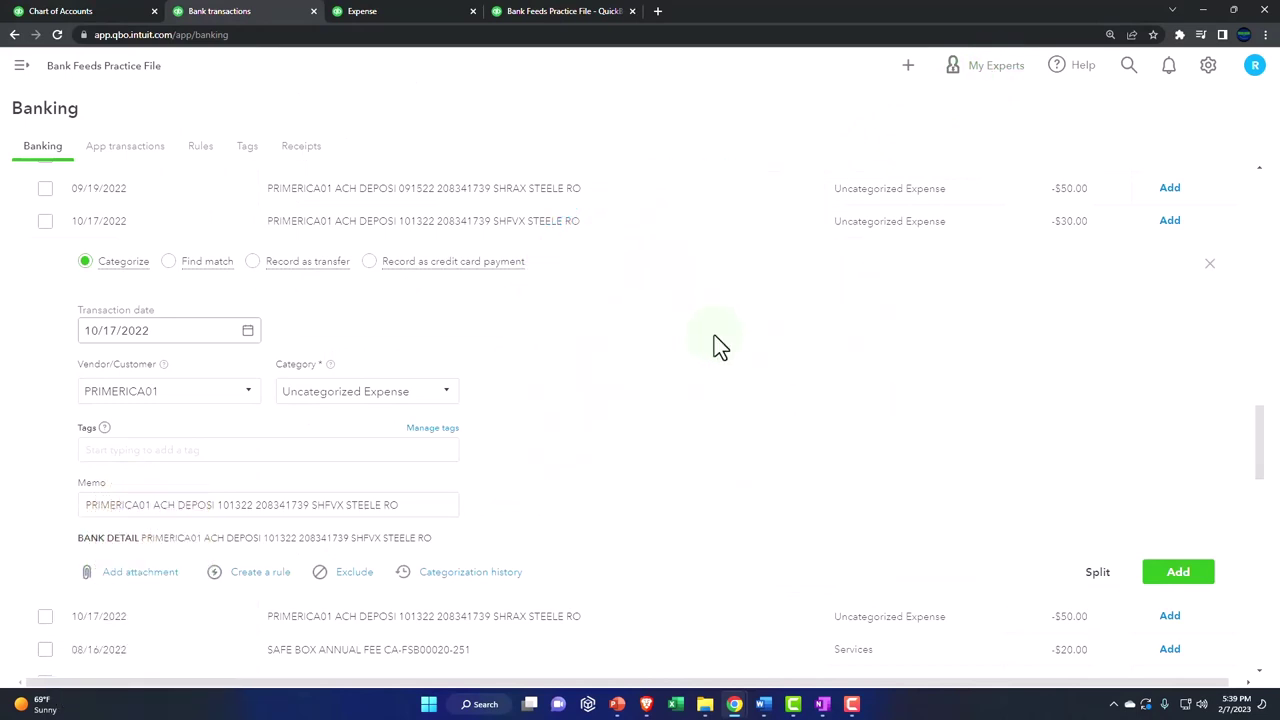
Show the Chart of Accounts listing Checking 2412, then switch to the comparison notes.
left_click(91, 14)
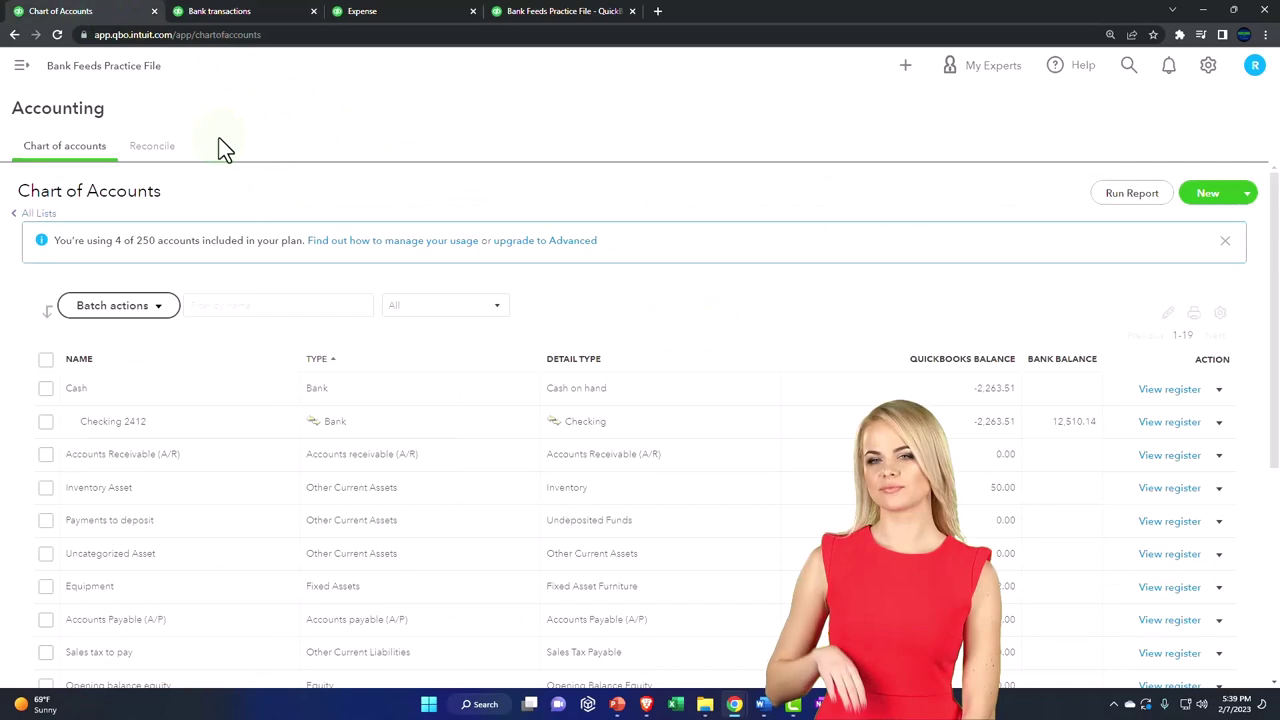
key("alt+Tab")
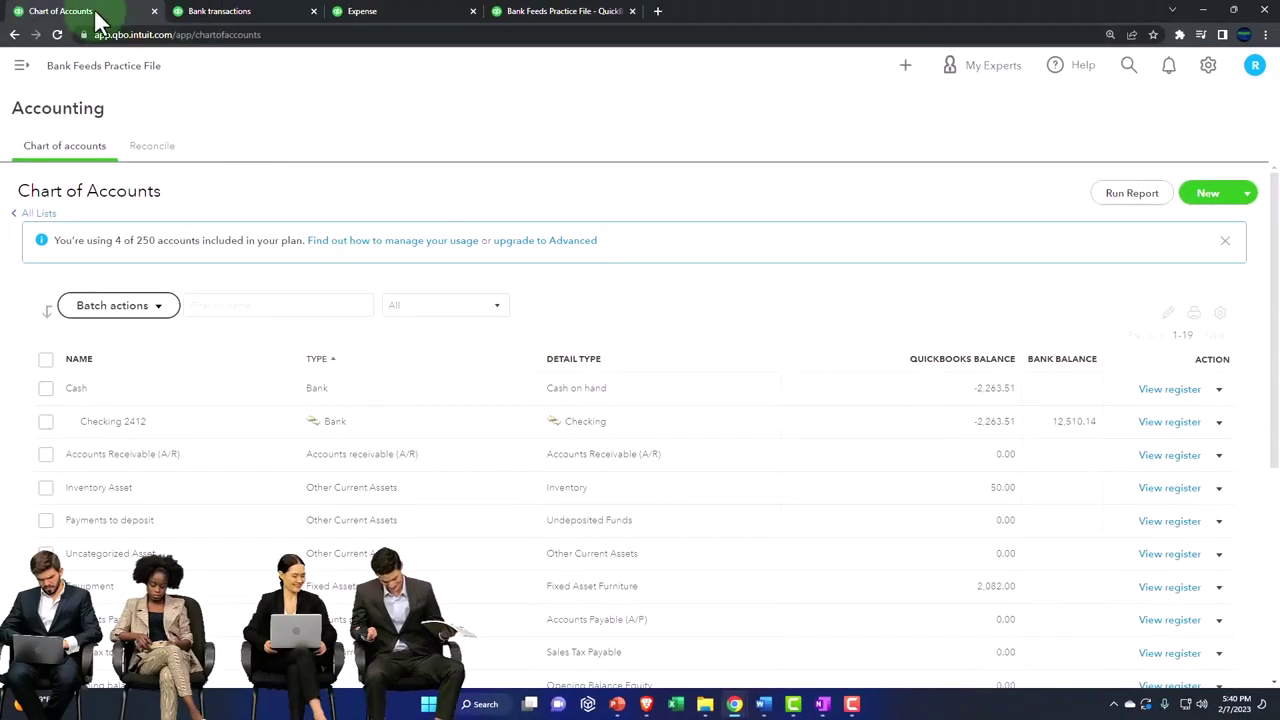
Start a new purchase order with PRIMERICA01 as the vendor.
left_click(905, 65)
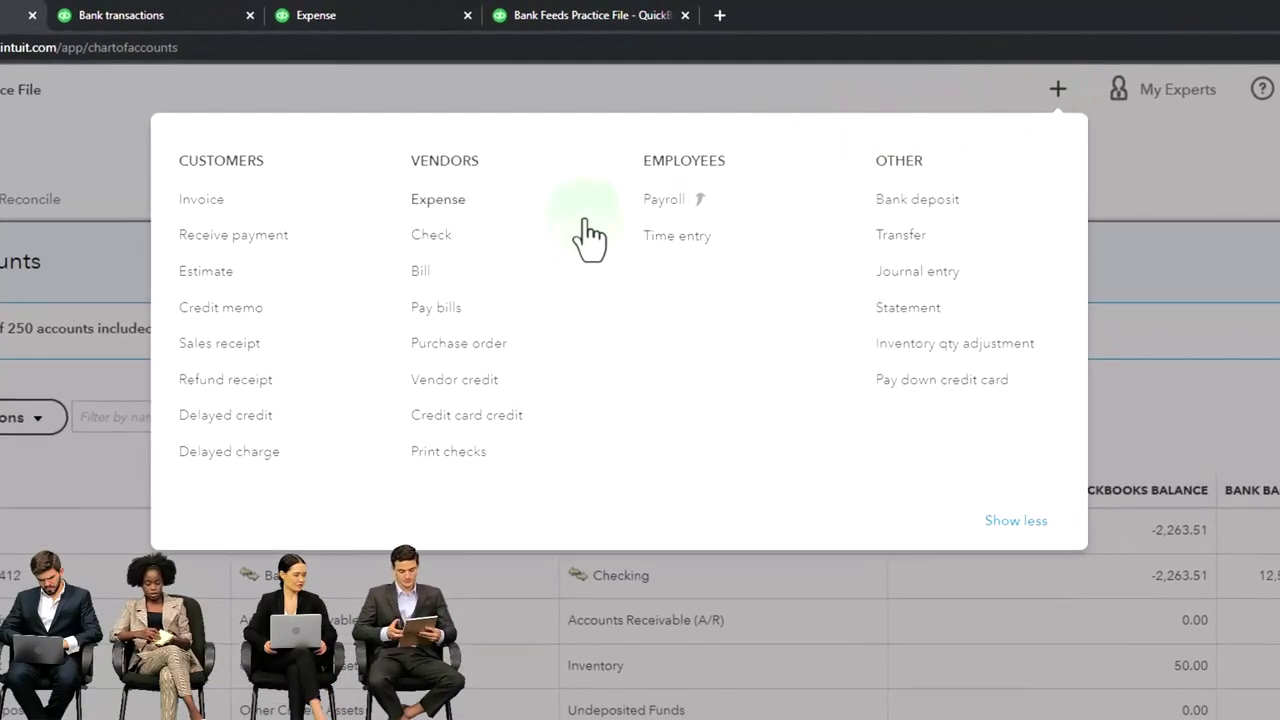
left_click(485, 341)
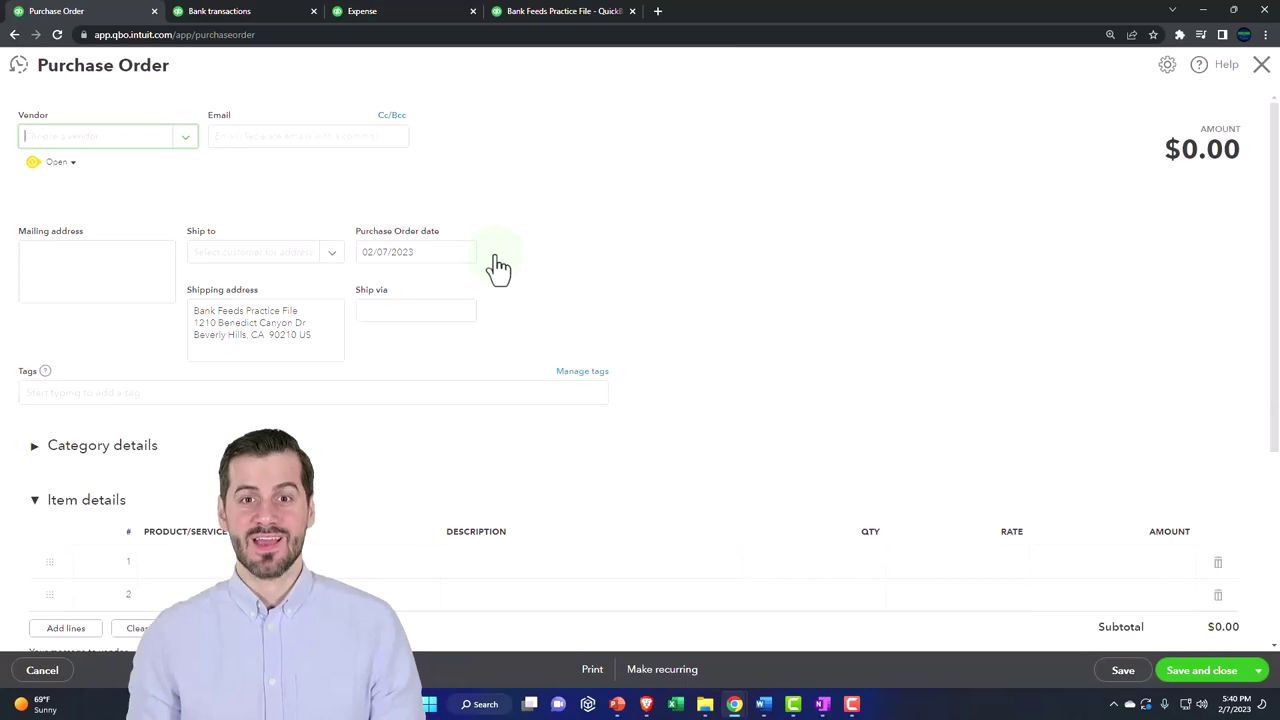
left_click(108, 138)
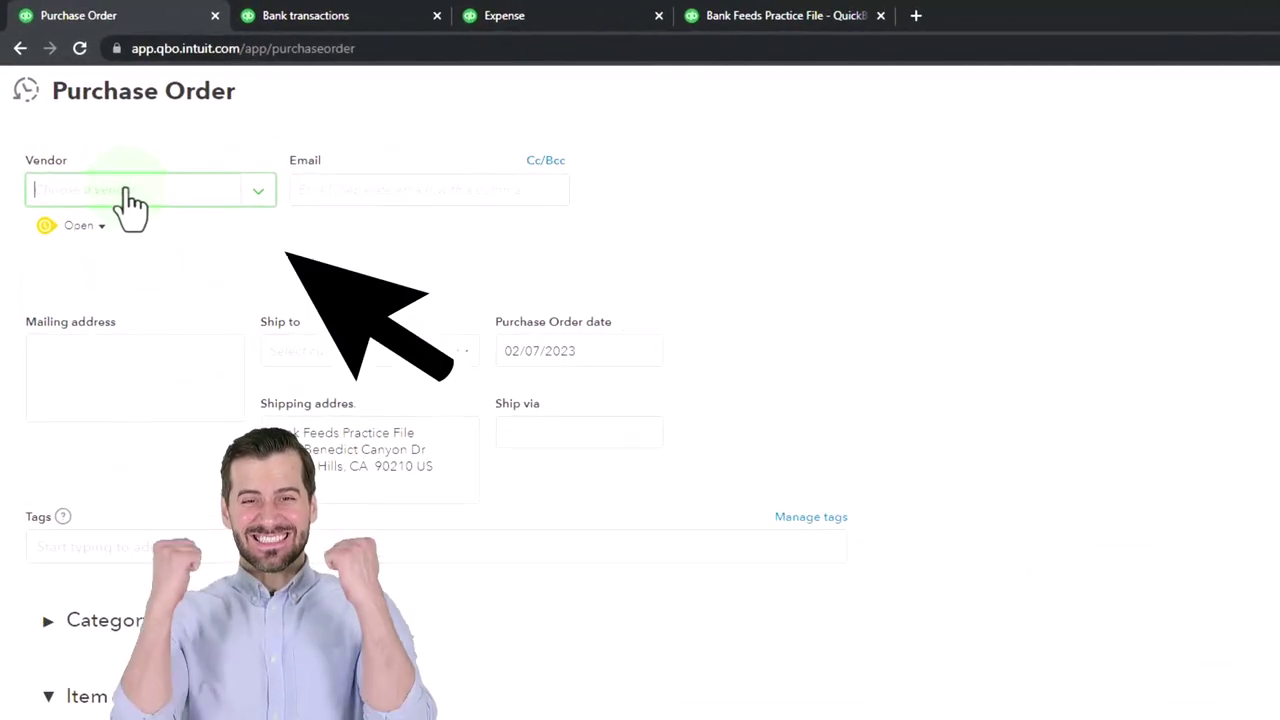
type("pri")
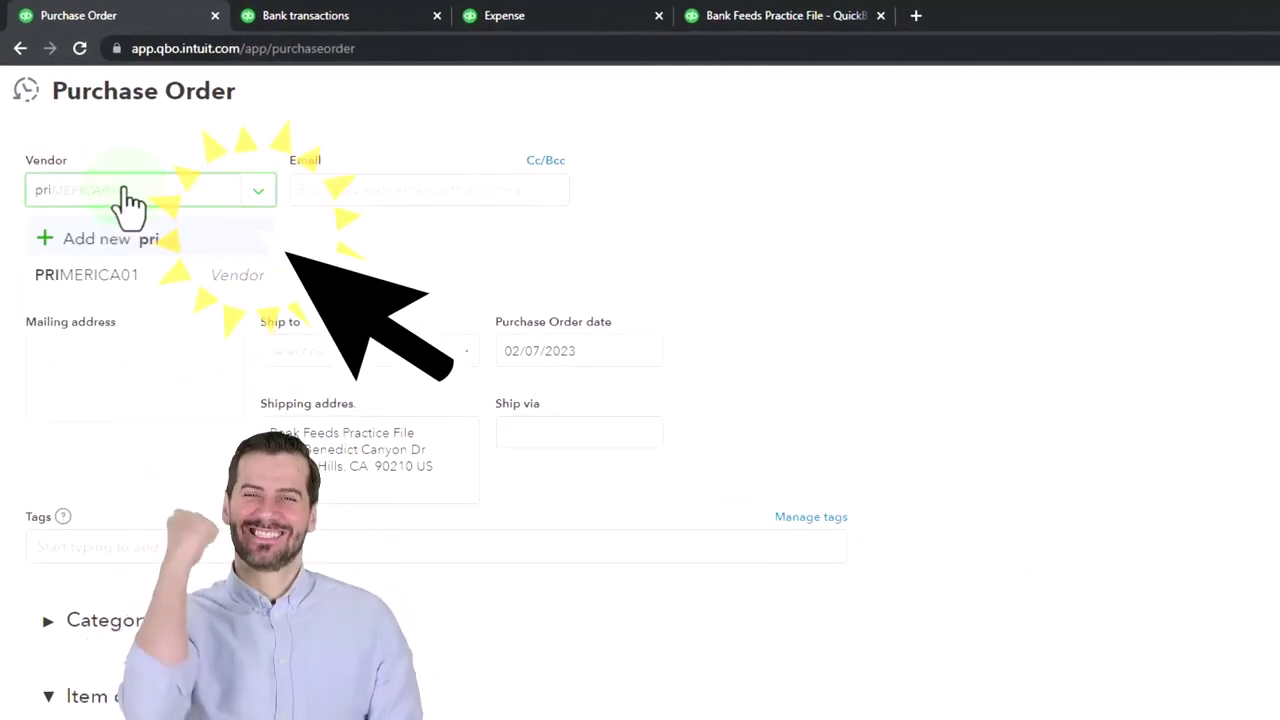
key("Down")
key("Down")
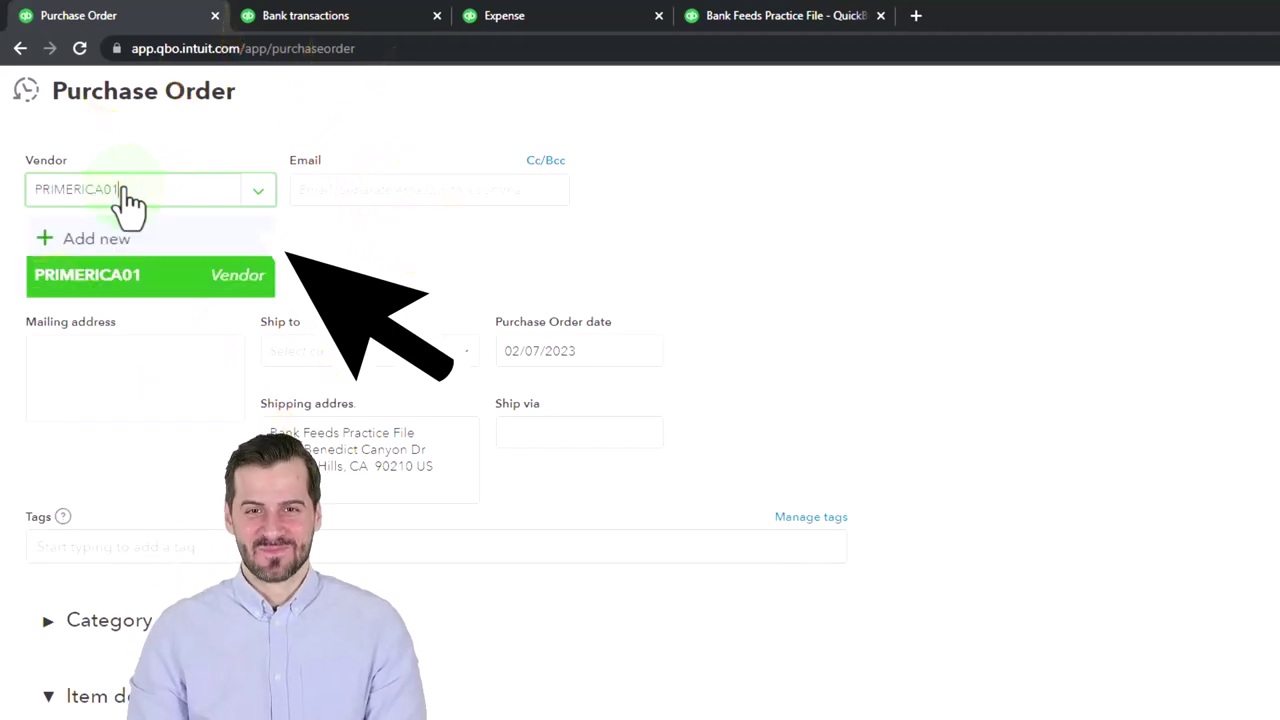
key("Return")
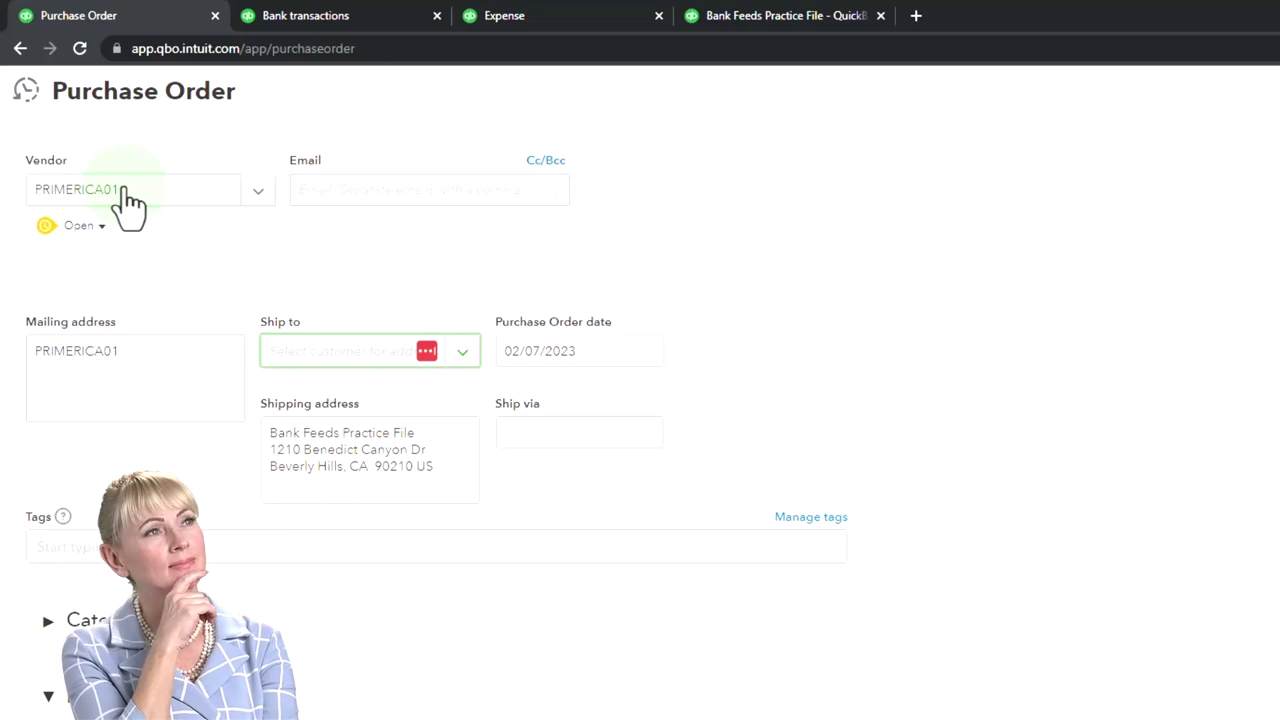
Set the purchase order date to 01/02/2022, skipping ship via and tags.
key("Tab")
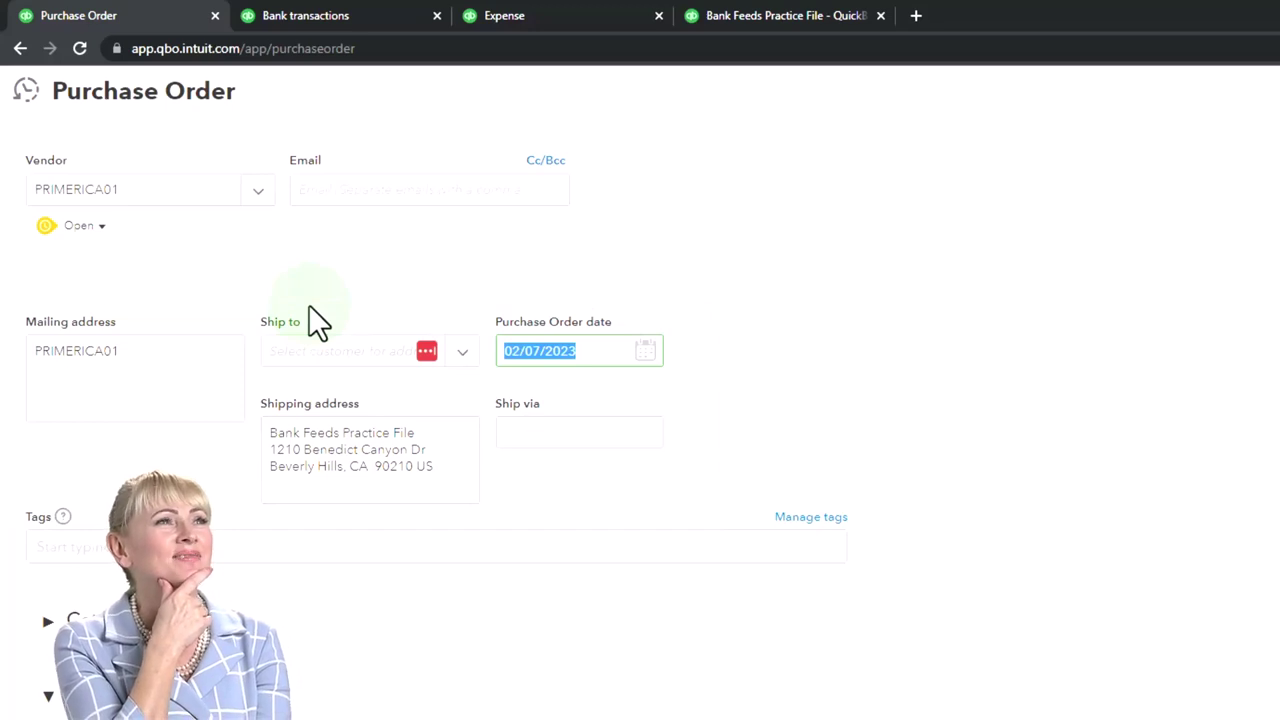
type("01/02/2022")
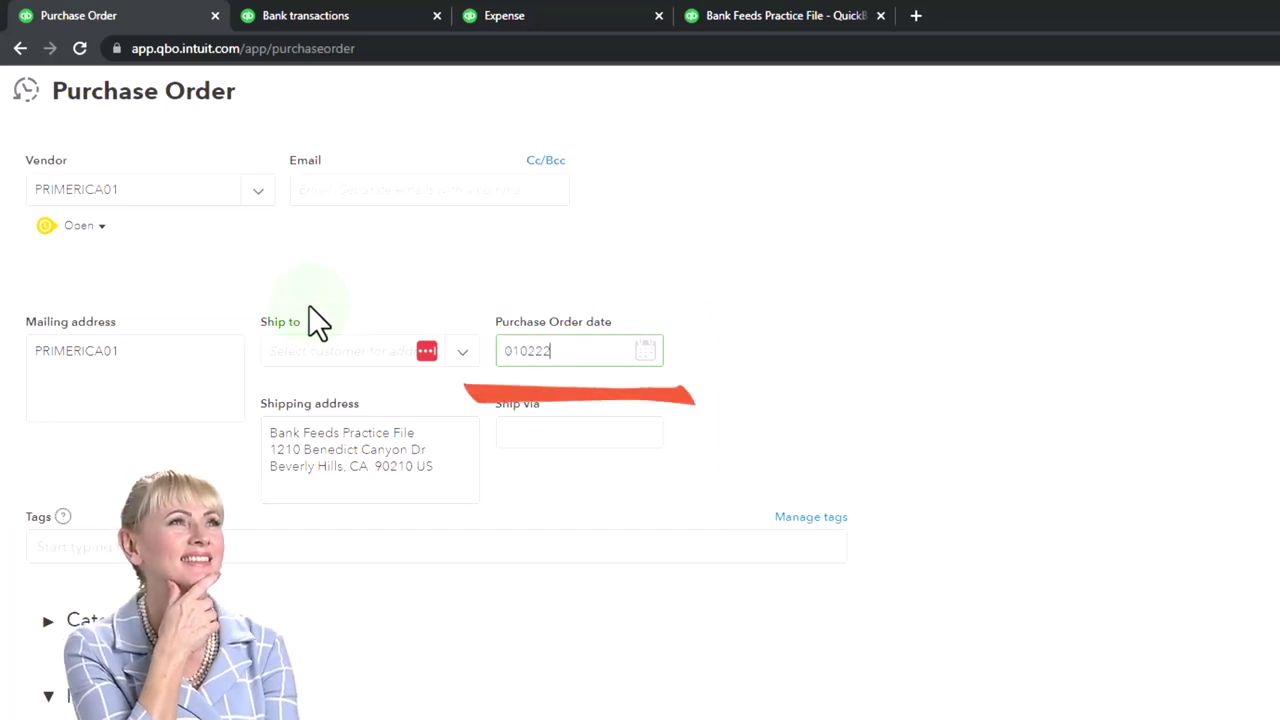
key("Tab")
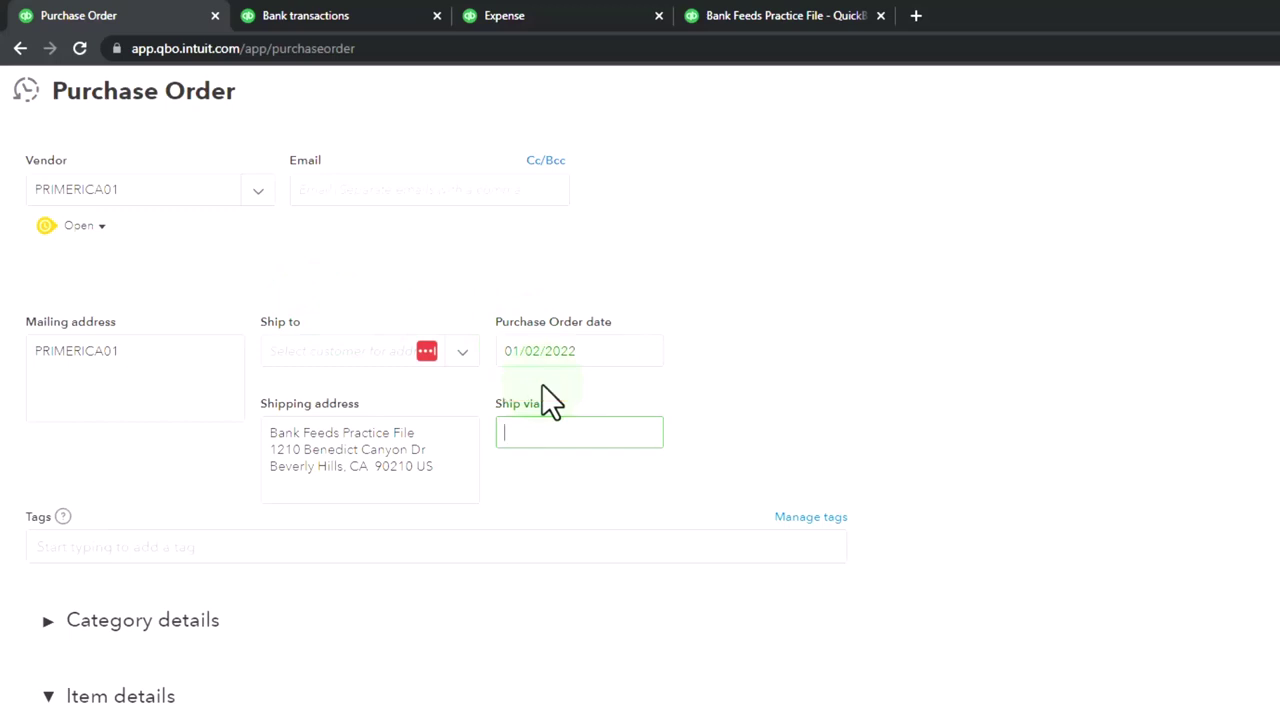
key("Tab")
key("Tab")
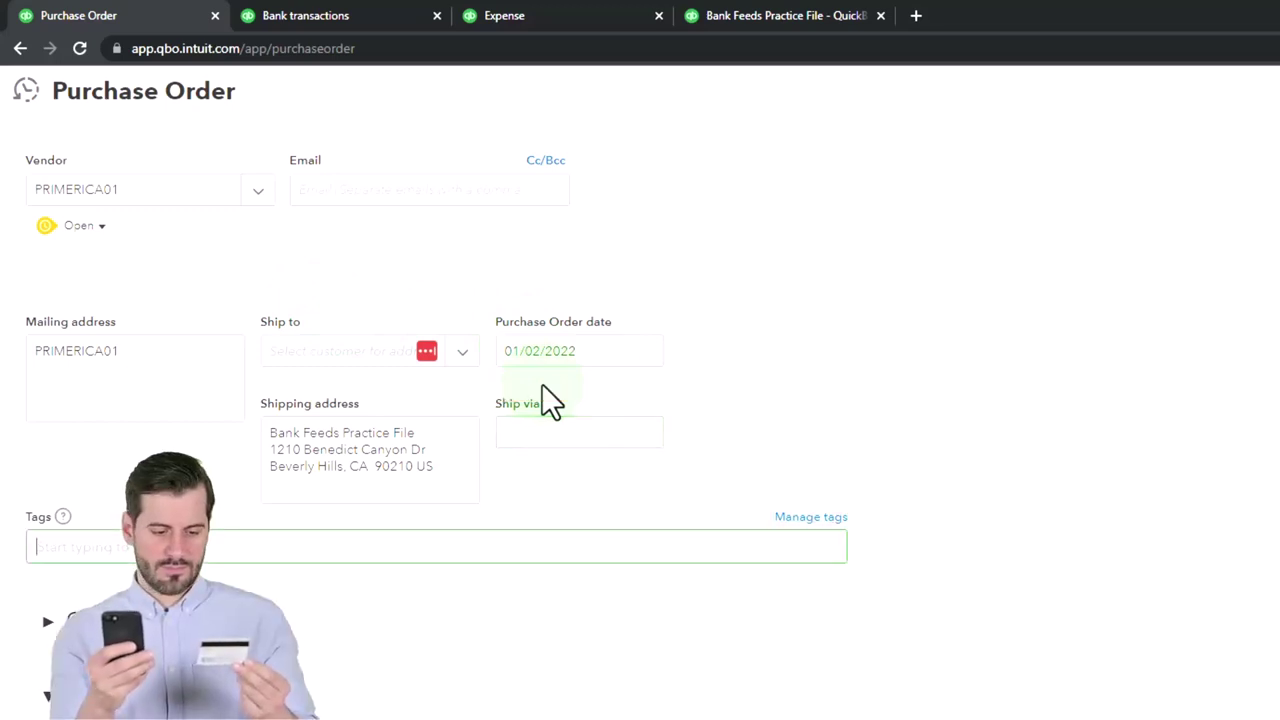
key("Tab")
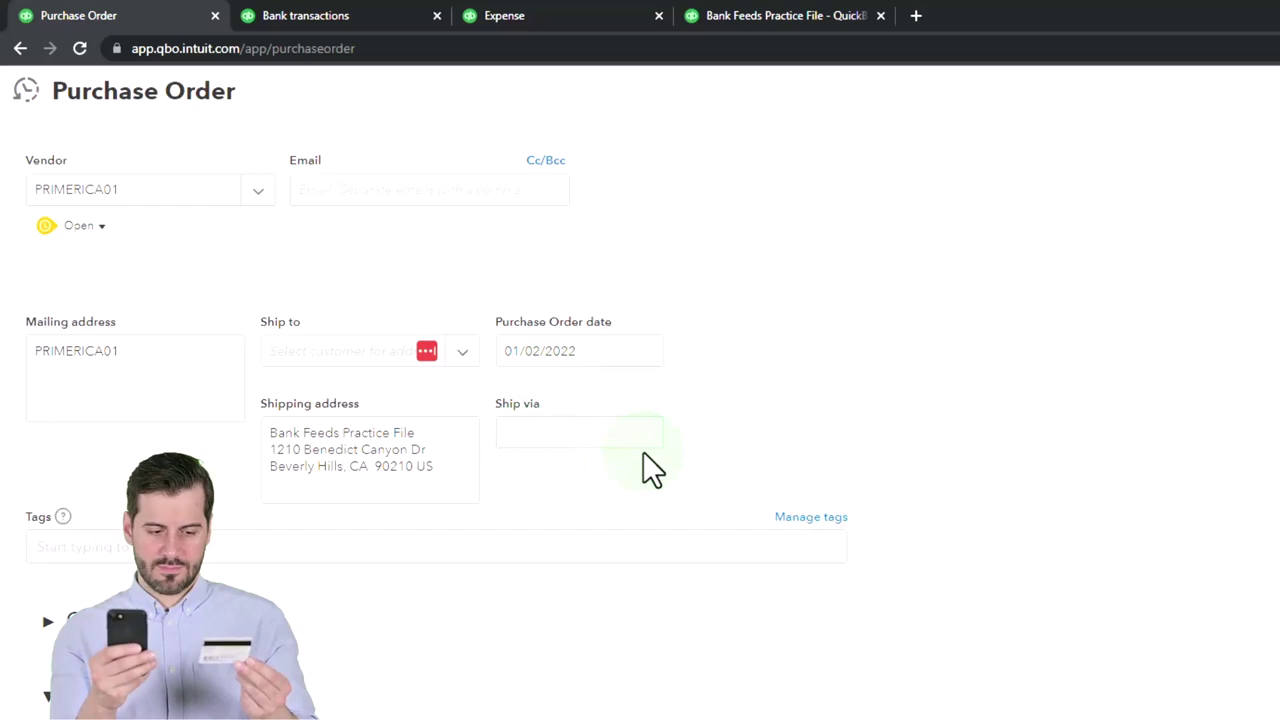
Set line 1 to Inv Item 1, quantity 1 at rate 30, totalling $30.00.
scroll(643, 451, "down", 2)
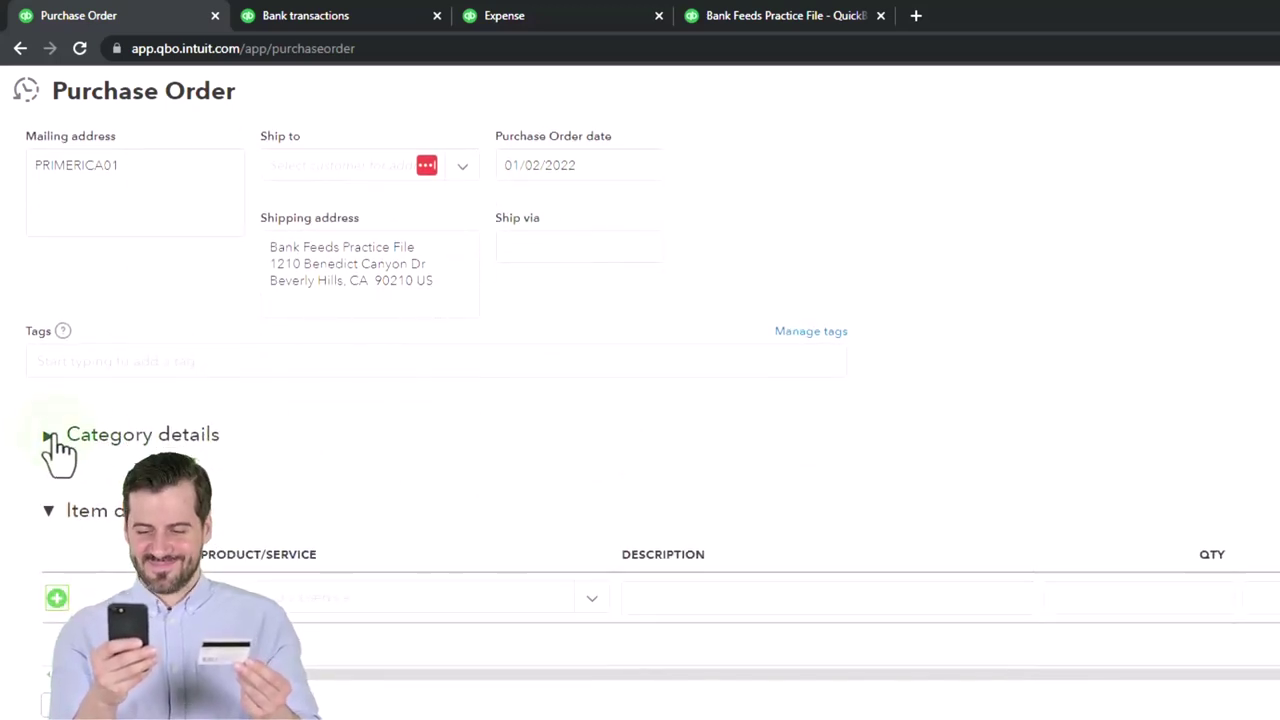
left_click(49, 437)
left_click(47, 439)
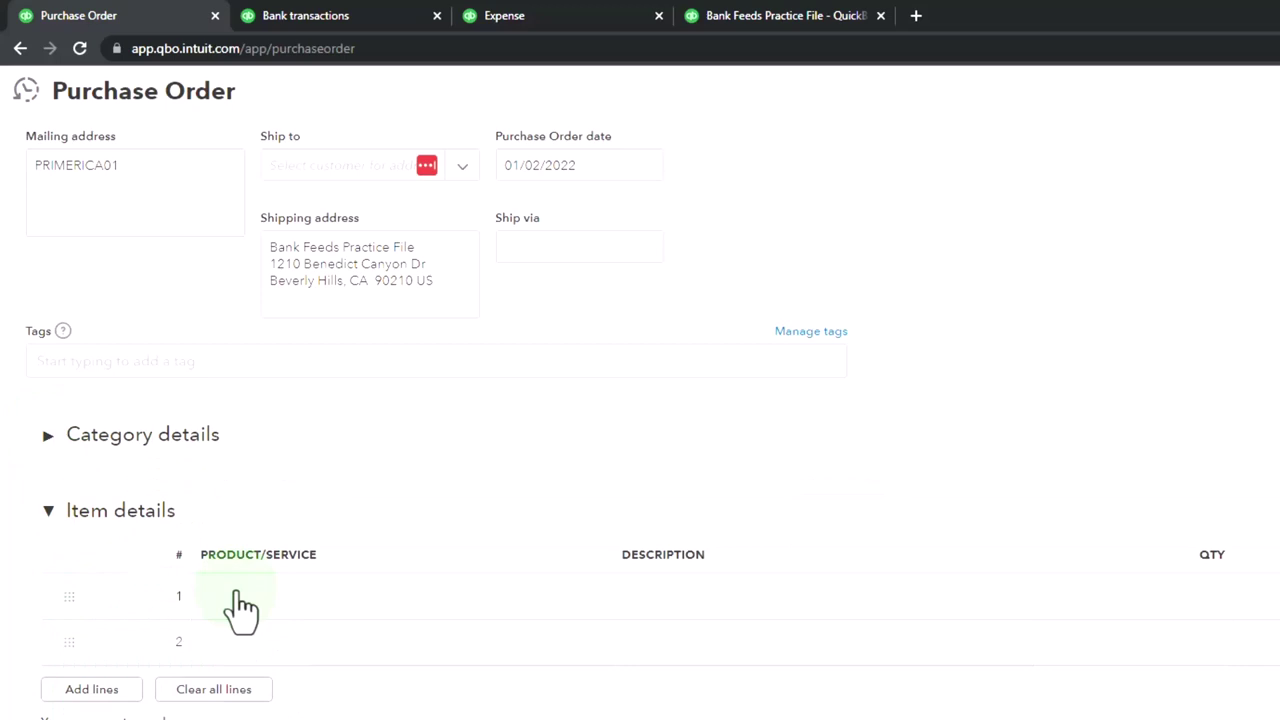
left_click(237, 596)
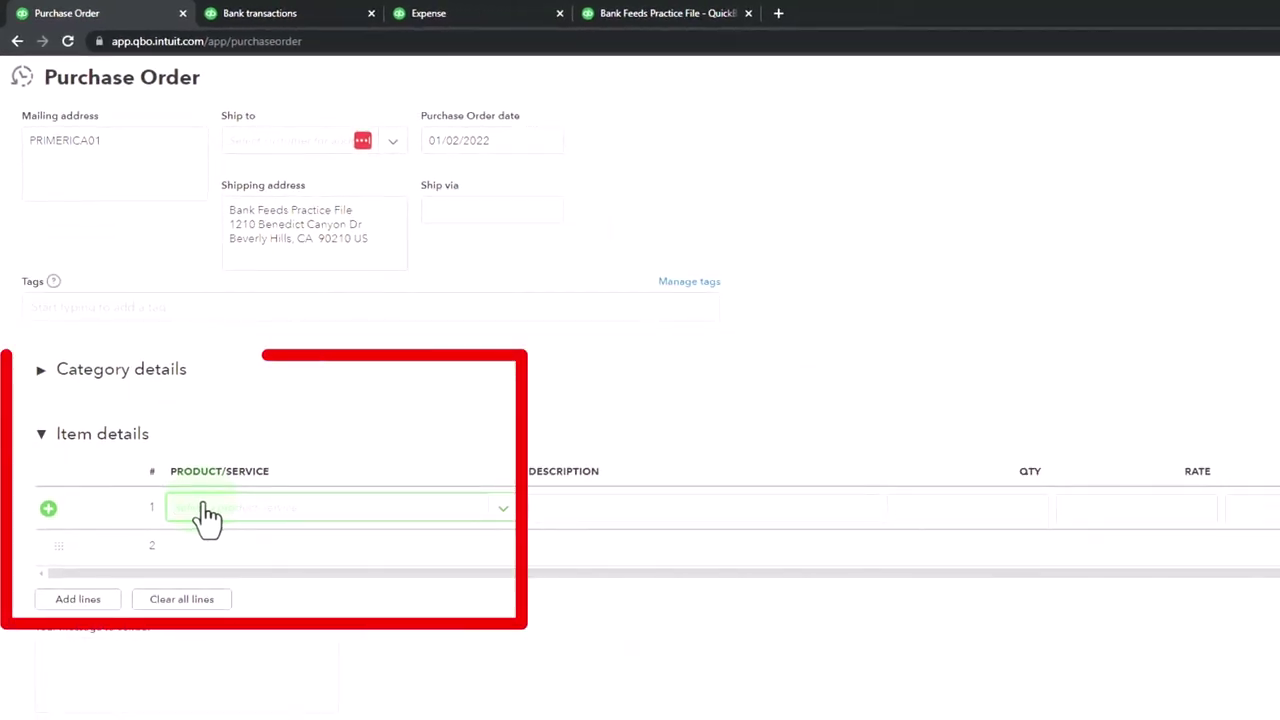
left_click(233, 581)
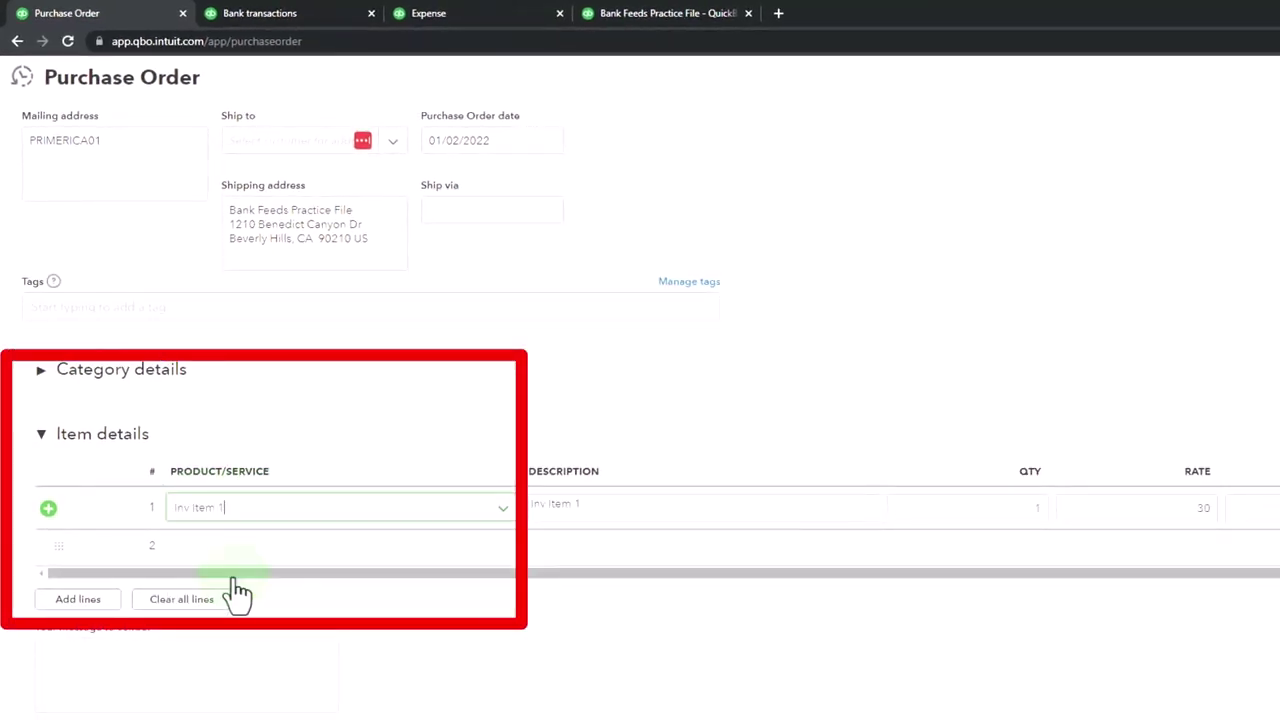
key("Tab")
key("Tab")
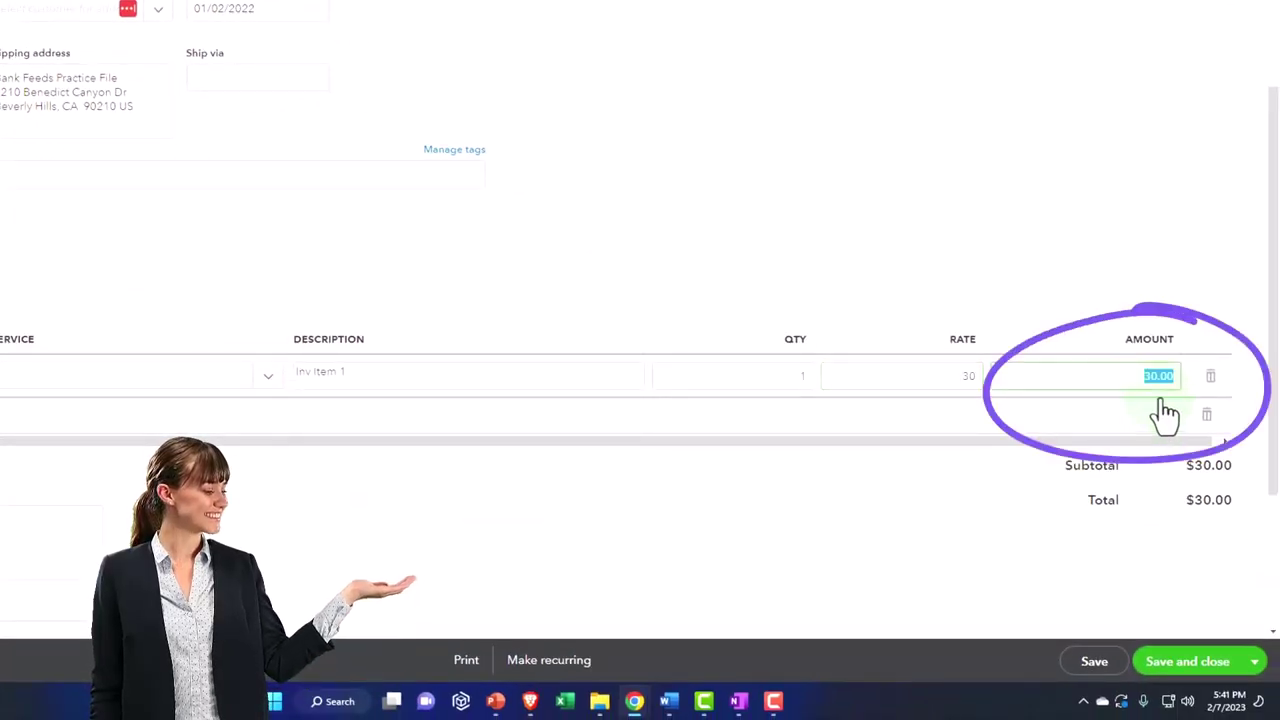
left_click(1165, 413)
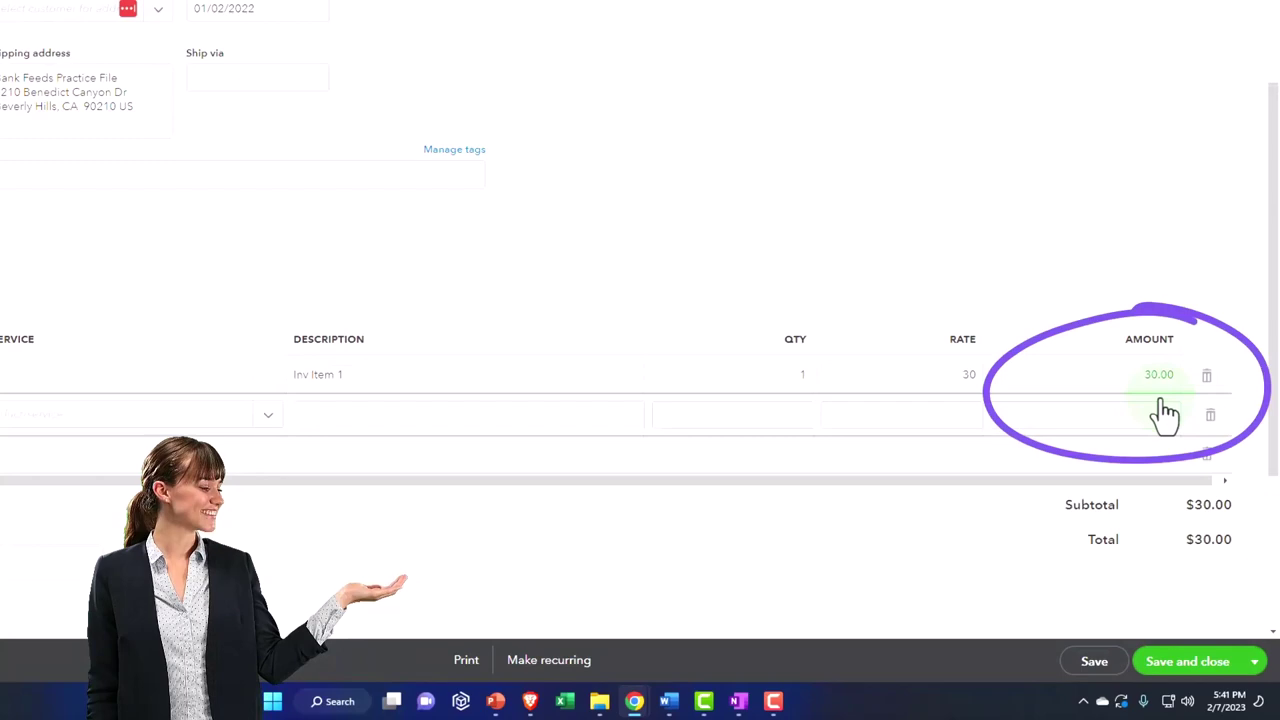